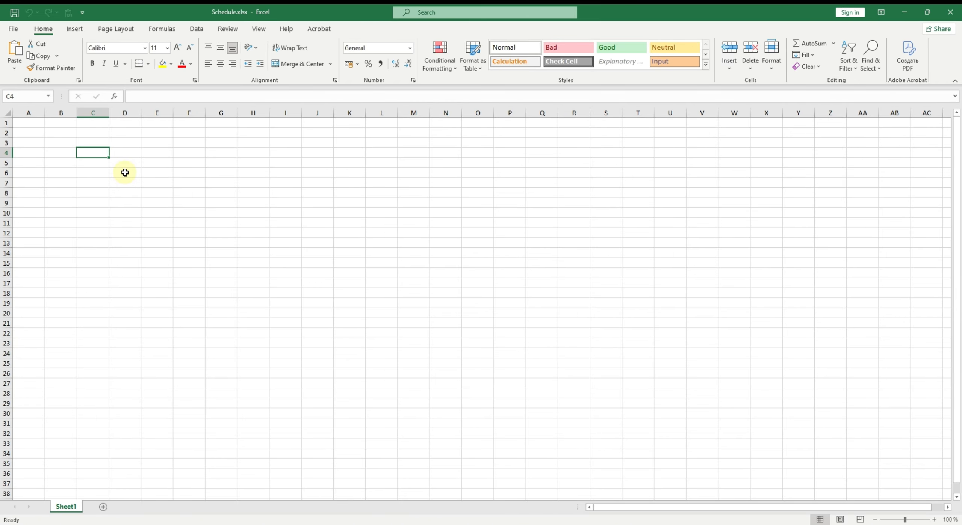
- Enter the header TIME in cell C4
{"action": "type", "text": "TIME"}
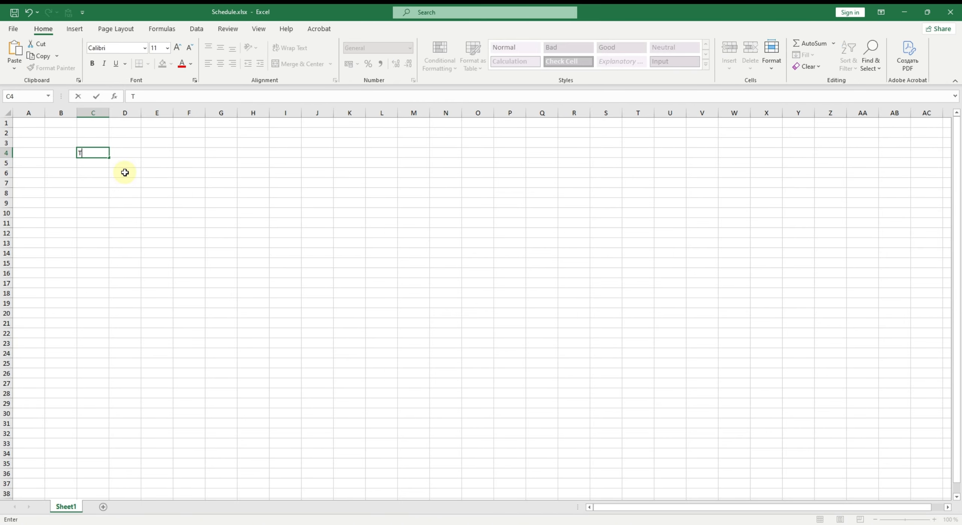
{"action": "key", "text": "Return"}
{"action": "key", "text": "Up"}
{"action": "key", "text": "Right"}
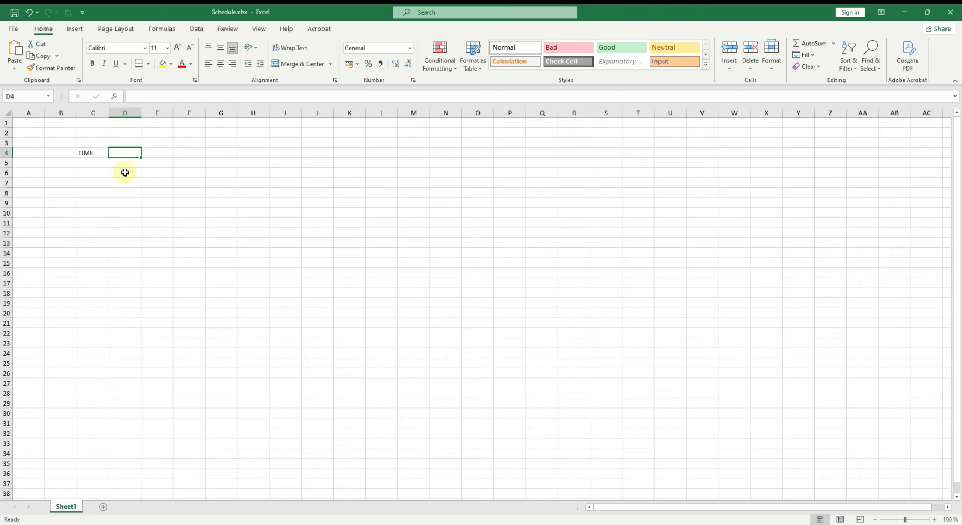
- Enter 1 of October in D4 and 2 of October in E4
{"action": "type", "text": "1"}
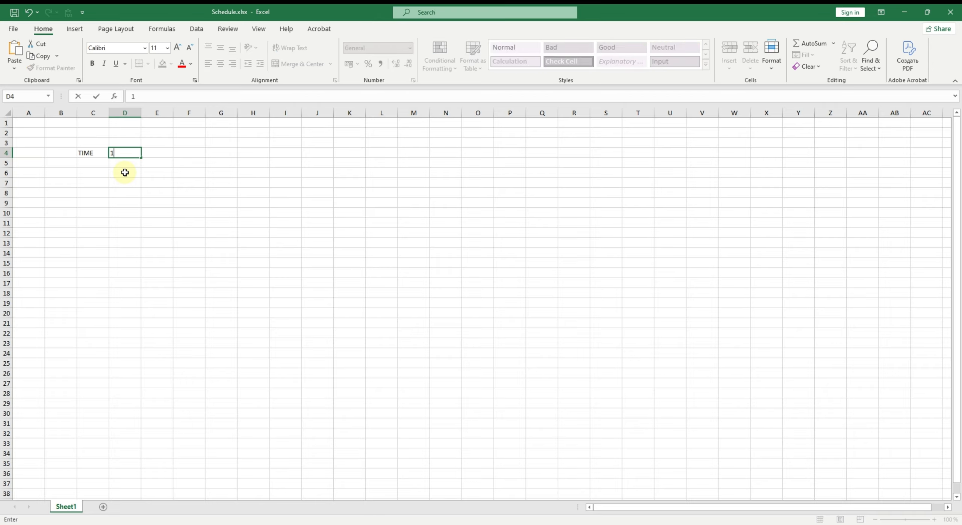
{"action": "type", "text": " of October"}
{"action": "key", "text": "Return"}
{"action": "key", "text": "Up"}
{"action": "key", "text": "Right"}
{"action": "type", "text": "2"}
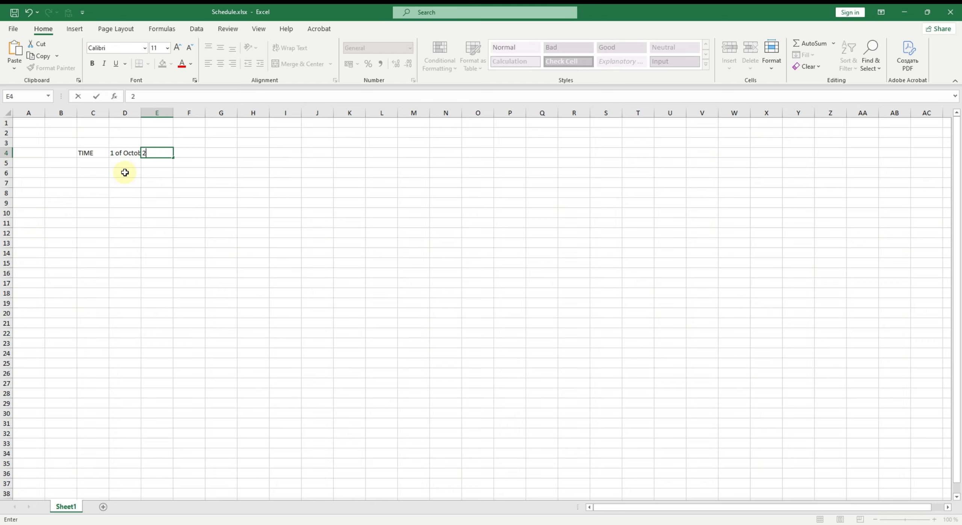
{"action": "type", "text": " of October"}
{"action": "key", "text": "Return"}
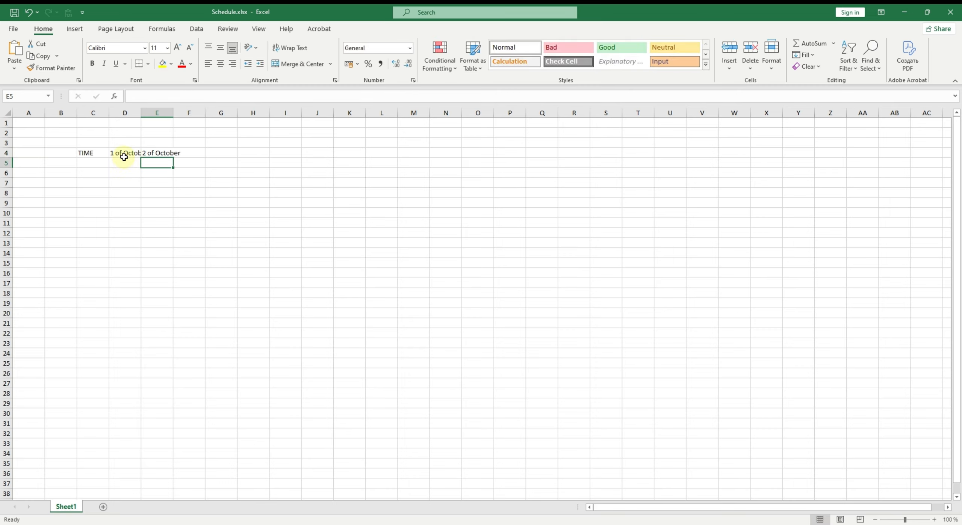
- Autofill the two date headers along row 4 through 31 of October
{"action": "left_click_drag", "start_coordinate": [123, 154], "coordinate": [200, 155]}
{"action": "left_click_drag", "start_coordinate": [127, 152], "coordinate": [154, 153]}
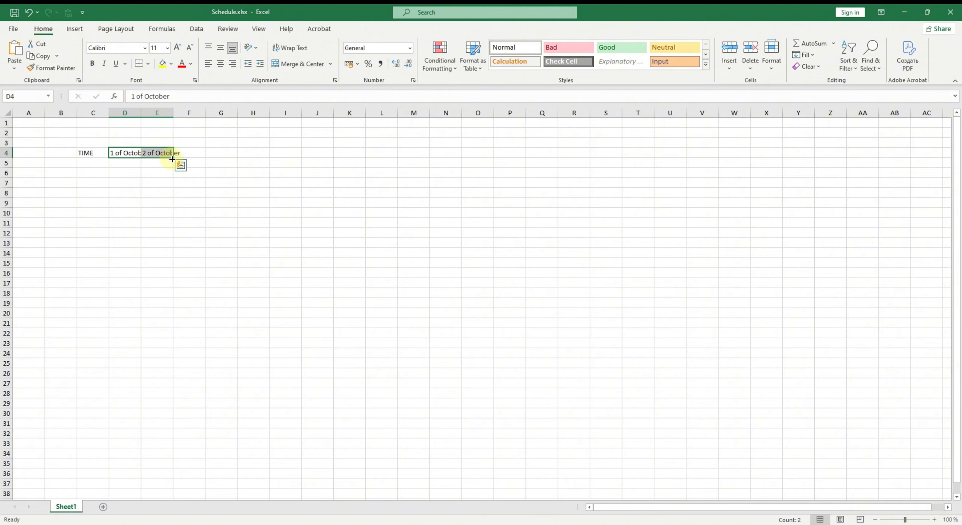
{"action": "left_click_drag", "start_coordinate": [172, 159], "coordinate": [372, 161]}
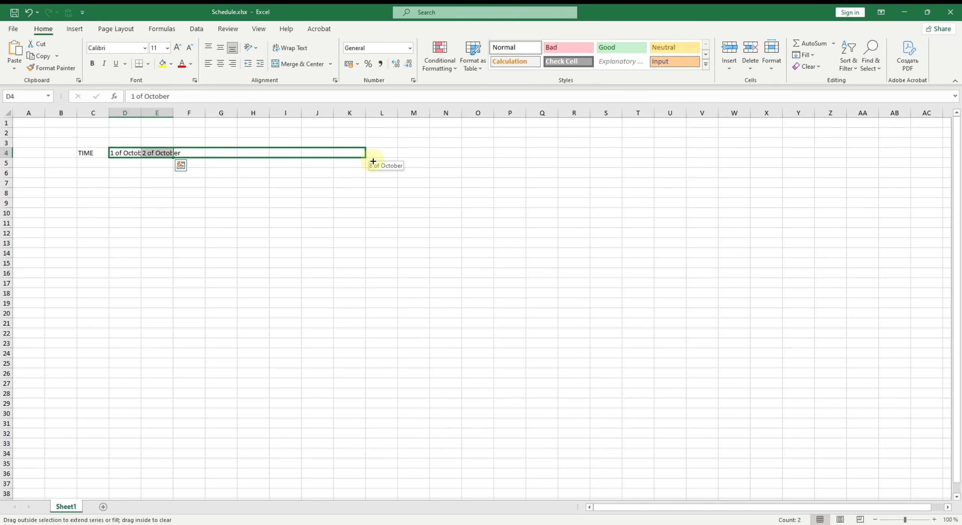
{"action": "left_click_drag", "start_coordinate": [372, 162], "coordinate": [906, 161]}
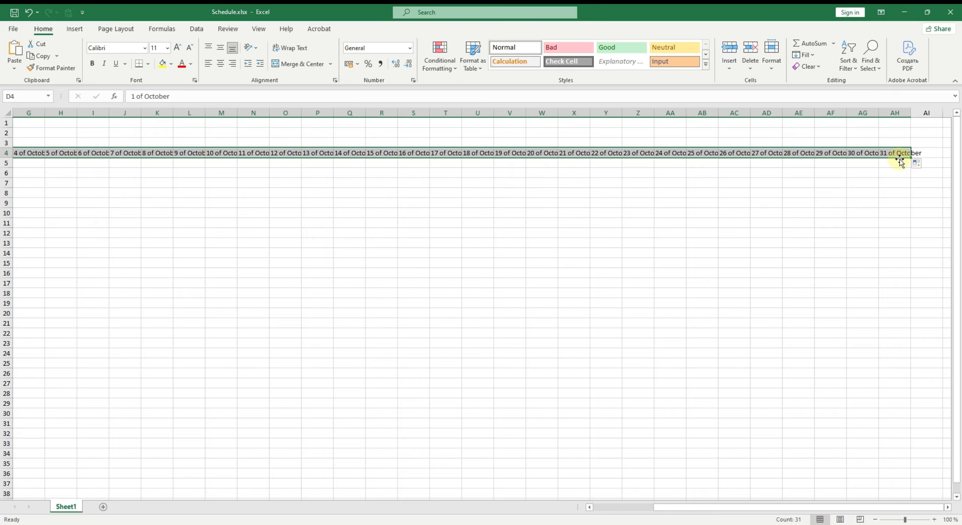
{"action": "left_click_drag", "start_coordinate": [328, 153], "coordinate": [888, 153]}
{"action": "left_click", "coordinate": [888, 153]}
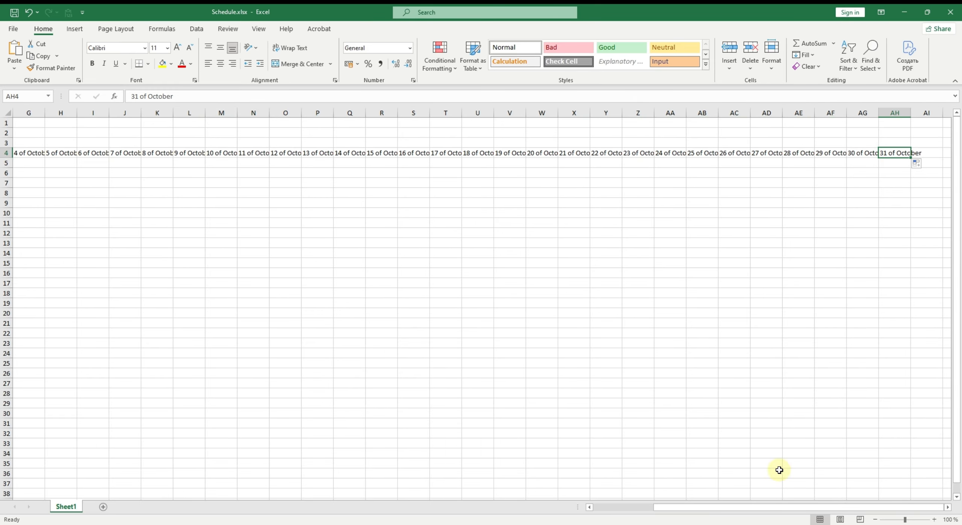
- Enter the times 6:00 in C5 and 6:30 in C6
{"action": "left_click_drag", "start_coordinate": [768, 511], "coordinate": [518, 508]}
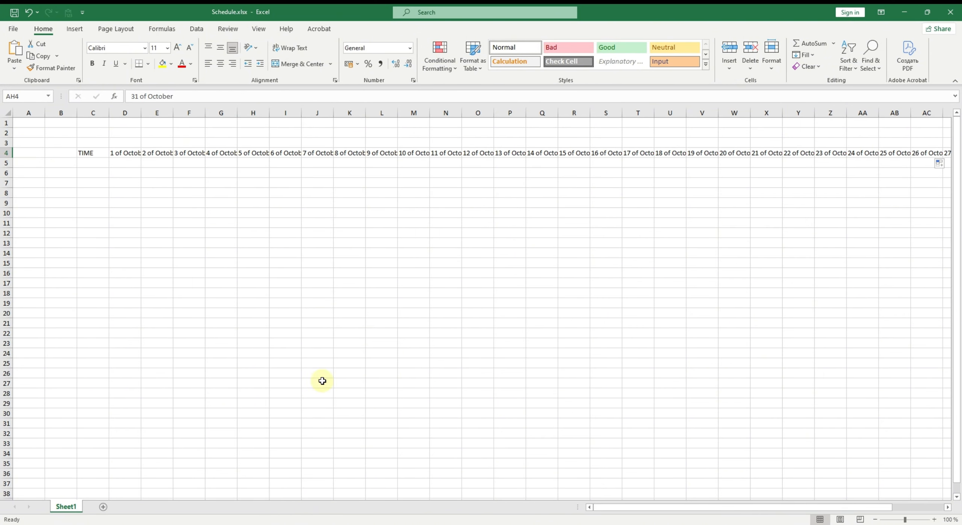
{"action": "left_click", "coordinate": [94, 165]}
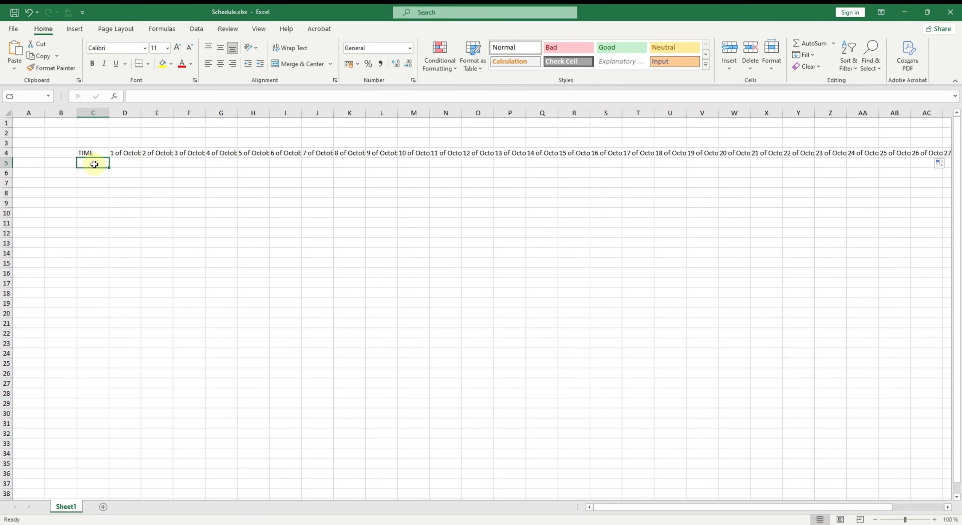
{"action": "type", "text": "6"}
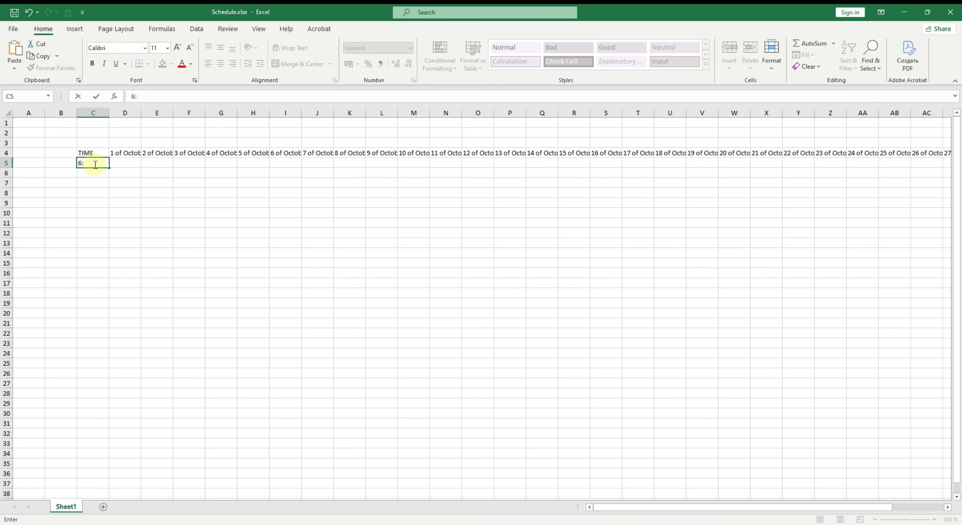
{"action": "type", "text": ":00"}
{"action": "key", "text": "Return"}
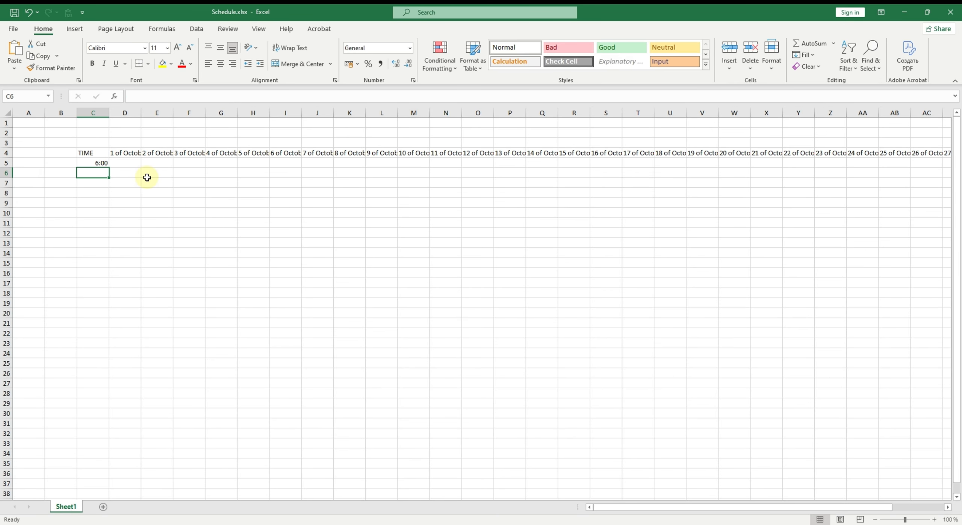
{"action": "type", "text": "6:30"}
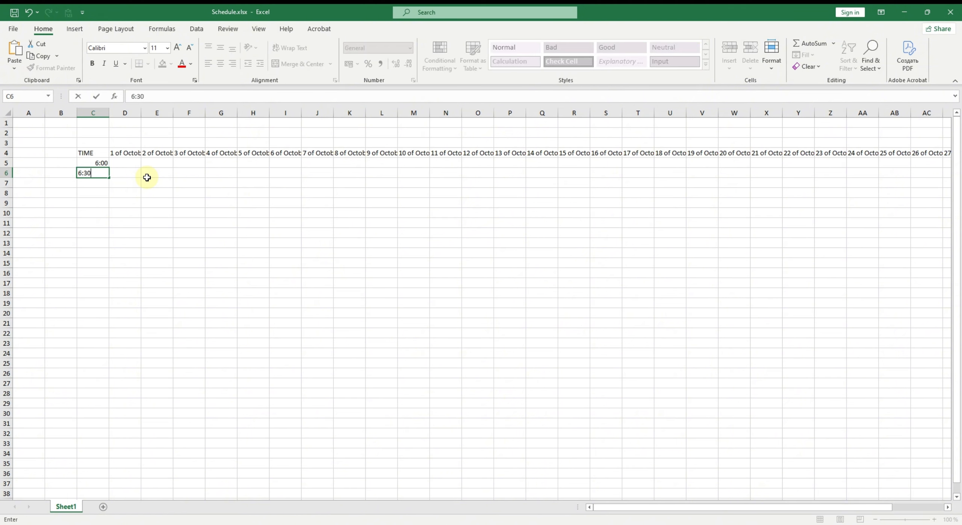
{"action": "key", "text": "Return"}
{"action": "key", "text": "Up"}
{"action": "key", "text": "Up"}
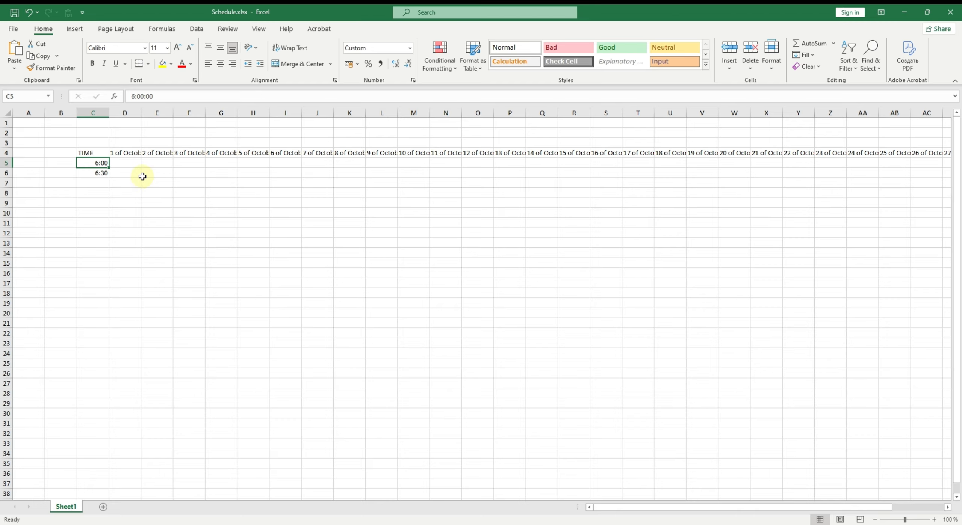
- Autofill the half-hour times down column C to 0:00
{"action": "left_click_drag", "start_coordinate": [102, 165], "coordinate": [106, 174]}
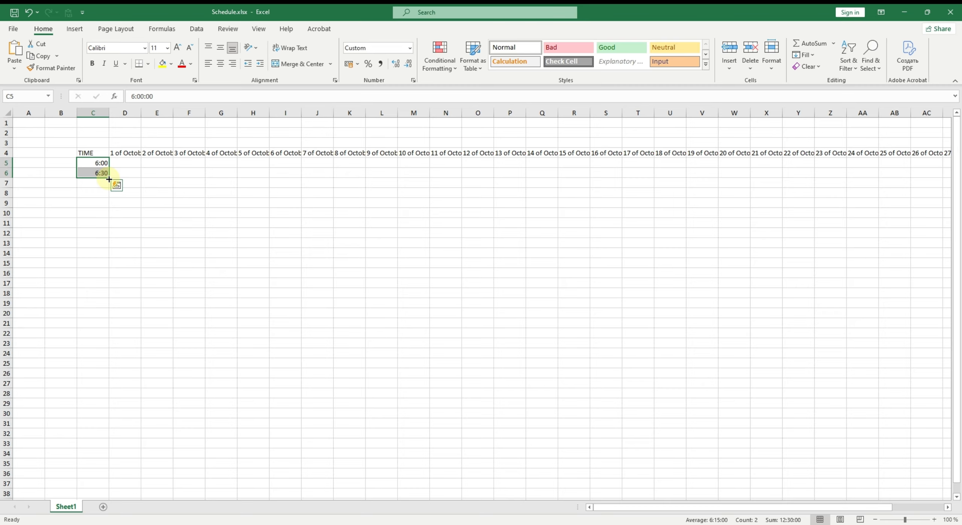
{"action": "left_click_drag", "start_coordinate": [109, 180], "coordinate": [100, 489]}
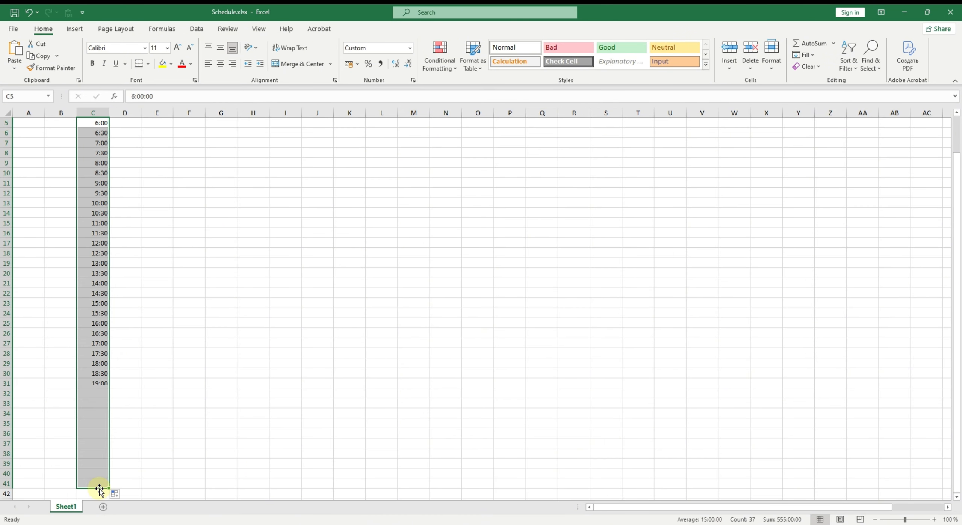
{"action": "scroll", "coordinate": [142, 439], "scroll_direction": "up", "scroll_amount": 2}
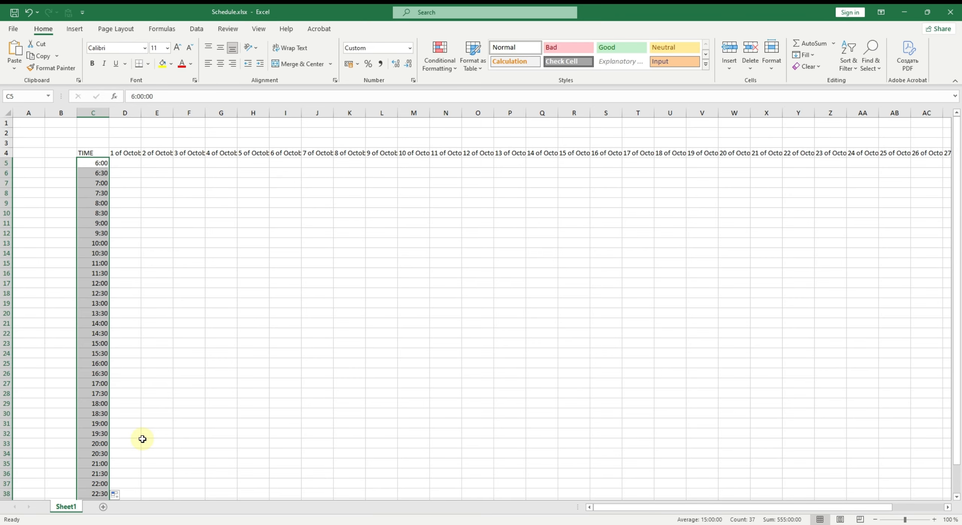
{"action": "left_click", "coordinate": [149, 425]}
- Select the whole table from C4 and center its contents horizontally and vertically with text wrapping on
{"action": "left_click", "coordinate": [88, 153]}
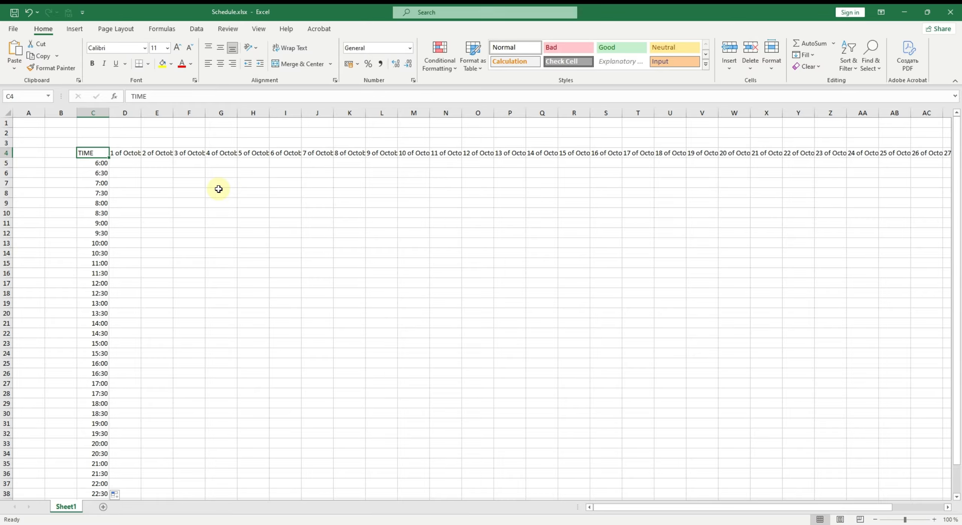
{"action": "mouse_move", "coordinate": [101, 157]}
{"action": "left_mouse_down"}
{"action": "mouse_move", "coordinate": [118, 167]}
{"action": "mouse_move", "coordinate": [93, 155]}
{"action": "left_mouse_up"}
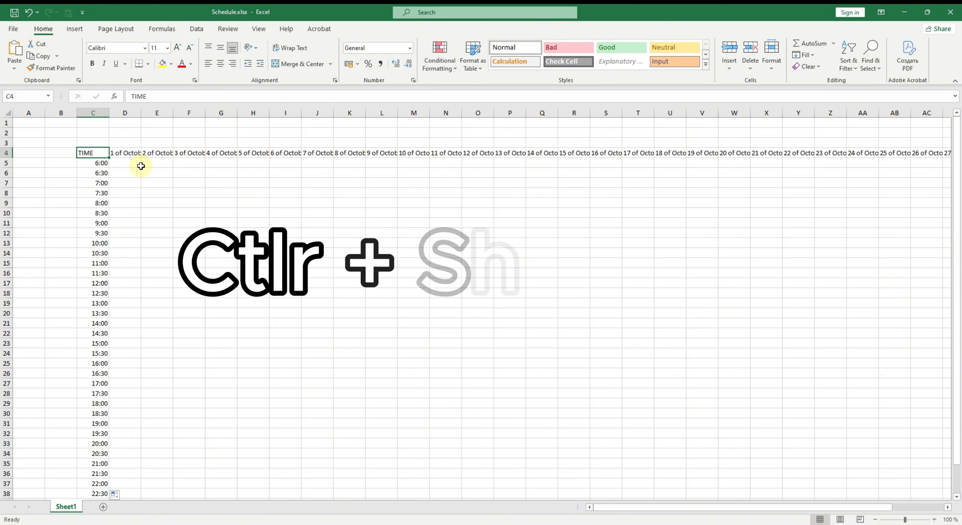
{"action": "key", "text": "ctrl+shift+Right"}
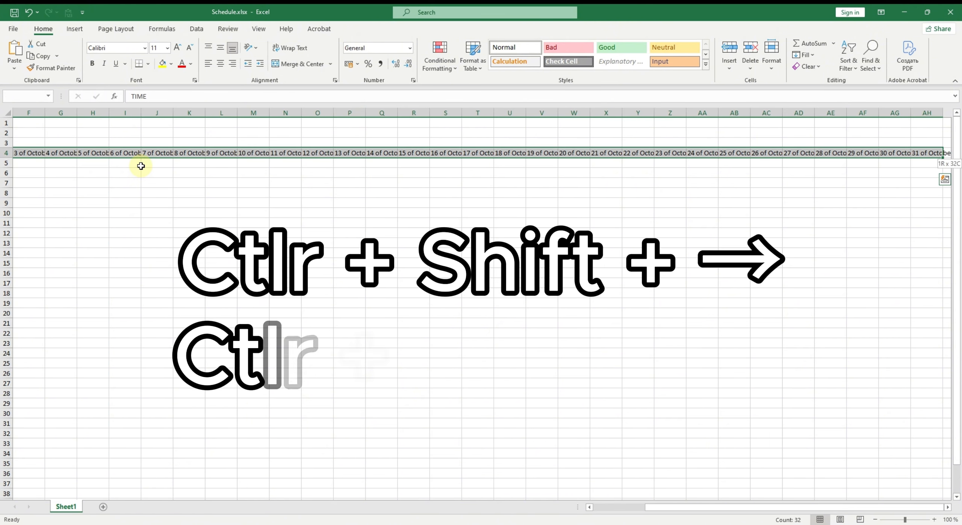
{"action": "key", "text": "ctrl+shift+Down"}
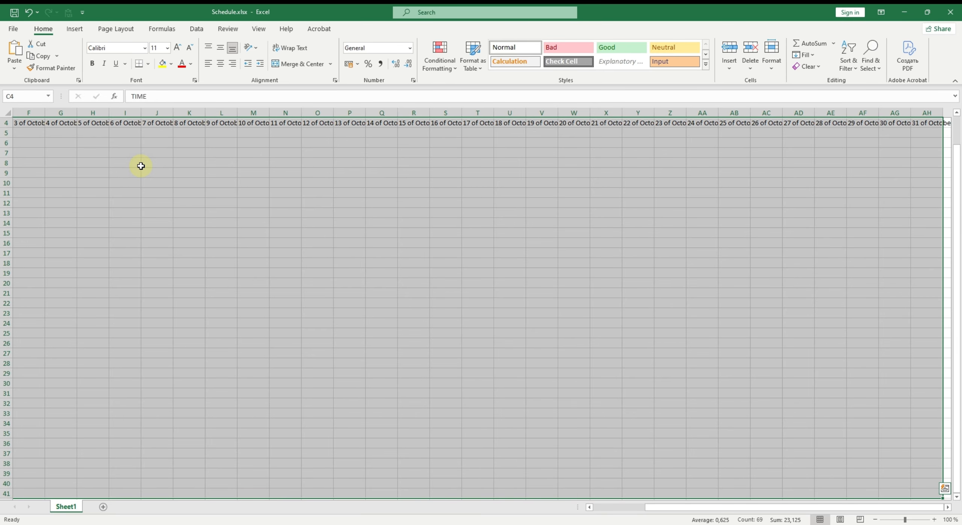
{"action": "left_click_drag", "start_coordinate": [657, 508], "coordinate": [598, 507]}
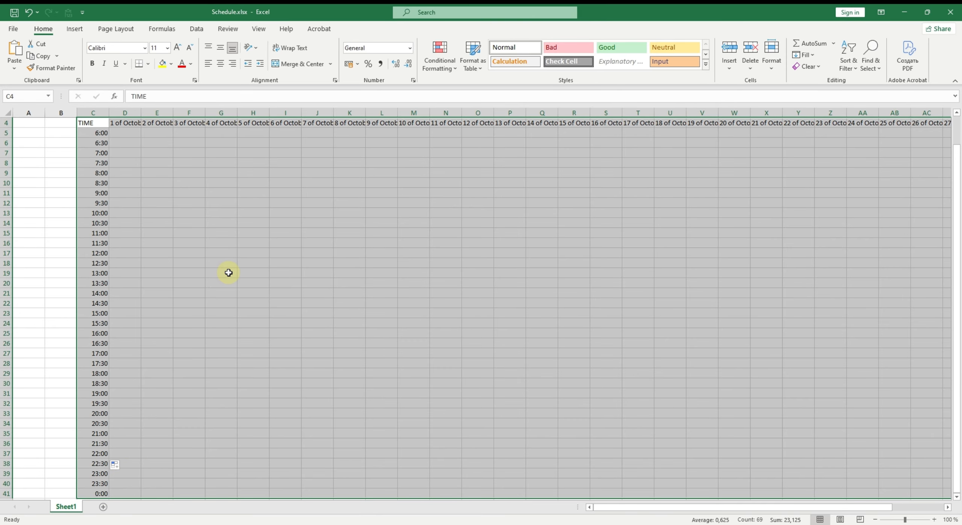
{"action": "scroll", "coordinate": [220, 320], "scroll_direction": "up", "scroll_amount": 1}
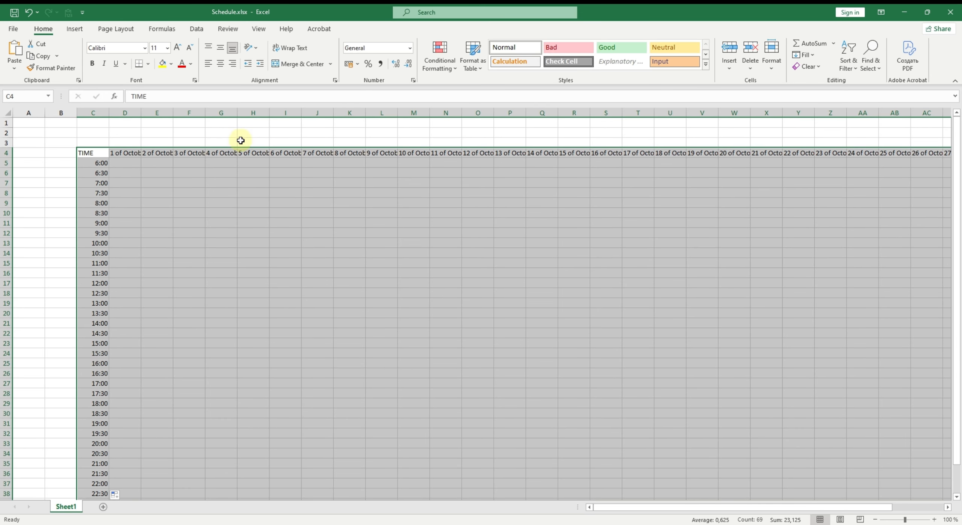
{"action": "left_click", "coordinate": [221, 69]}
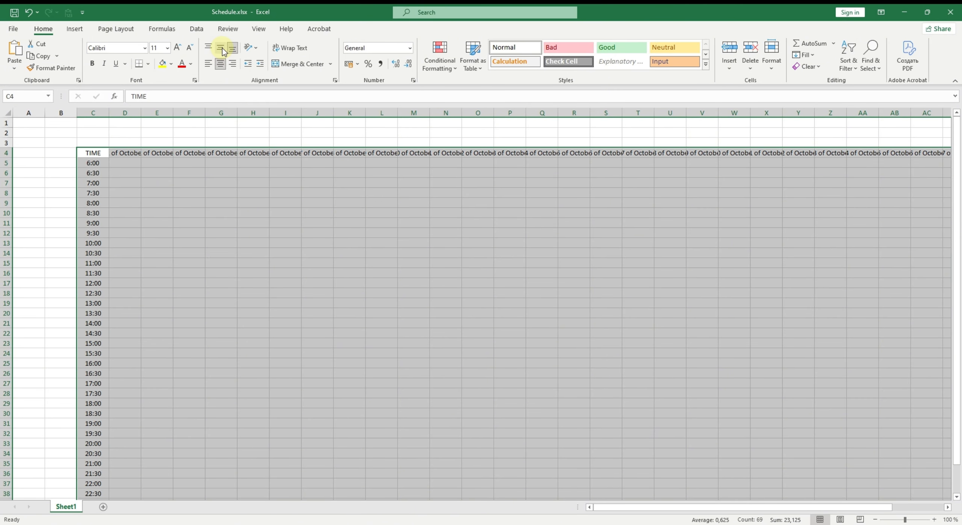
{"action": "left_click", "coordinate": [223, 48]}
{"action": "left_click", "coordinate": [302, 51]}
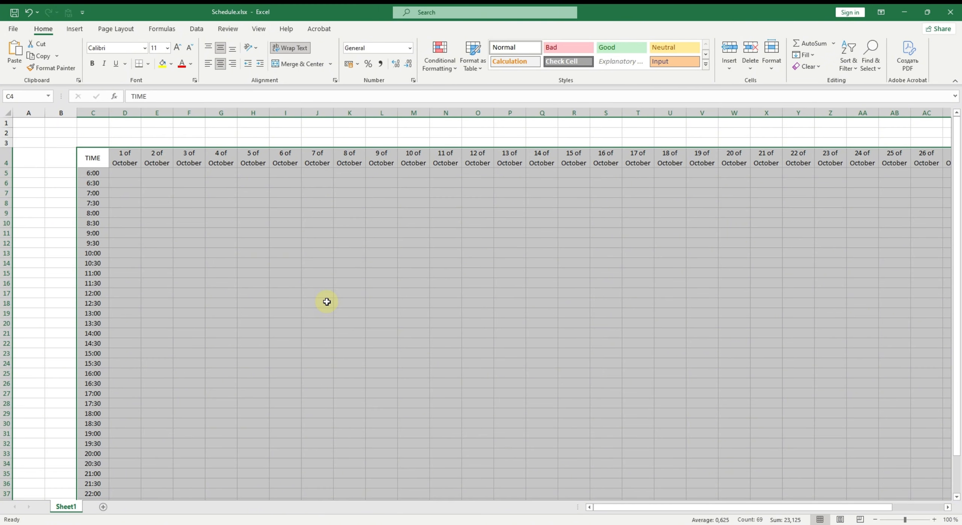
{"action": "left_click", "coordinate": [116, 186]}
{"action": "left_click", "coordinate": [132, 161]}
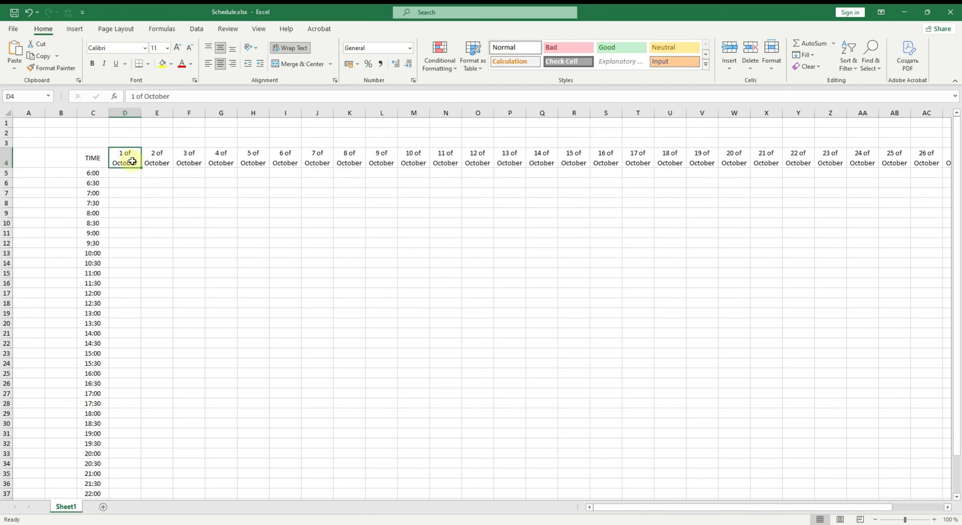
{"action": "key", "text": "Right"}
{"action": "key", "text": "Left"}
{"action": "key", "text": "Right"}
{"action": "key", "text": "Right"}
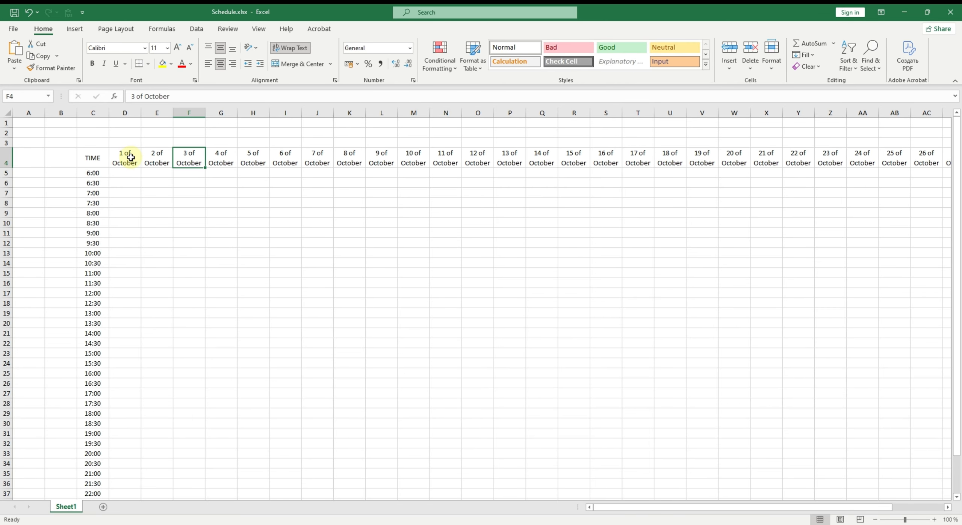
{"action": "left_click_drag", "start_coordinate": [129, 155], "coordinate": [457, 163]}
{"action": "left_click", "coordinate": [149, 155]}
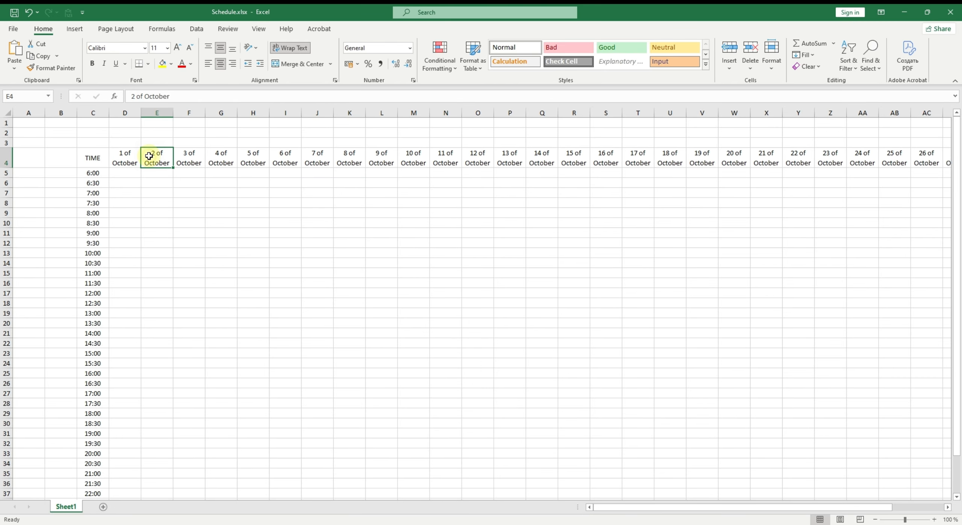
- Select the date columns D through AH and widen them so the full dates fit on one line
{"action": "left_click", "coordinate": [135, 112]}
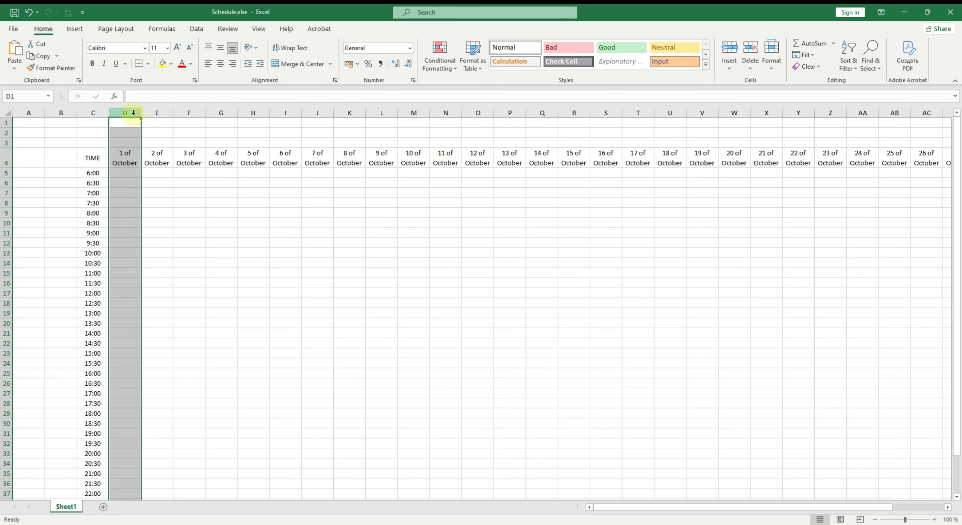
{"action": "left_click_drag", "start_coordinate": [133, 112], "coordinate": [793, 141]}
{"action": "left_click_drag", "start_coordinate": [959, 129], "coordinate": [930, 114]}
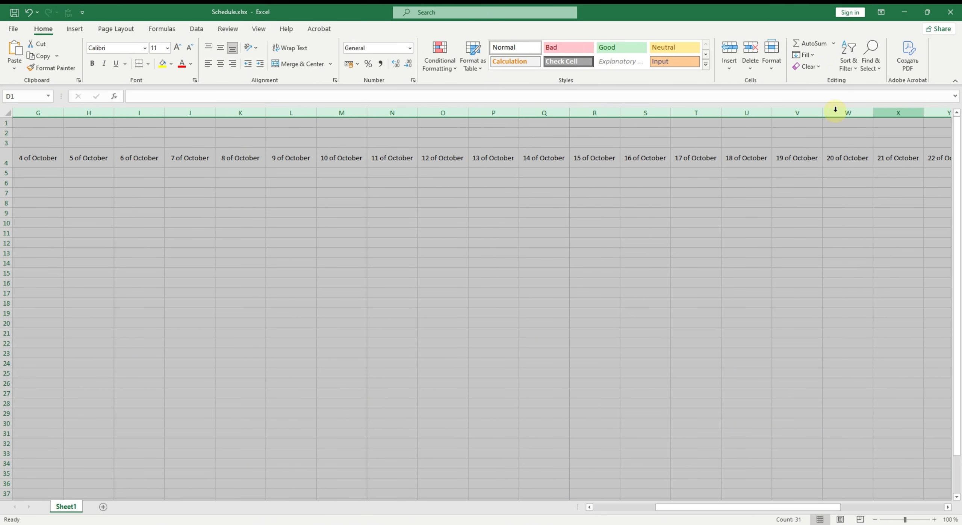
{"action": "left_click_drag", "start_coordinate": [754, 507], "coordinate": [638, 519]}
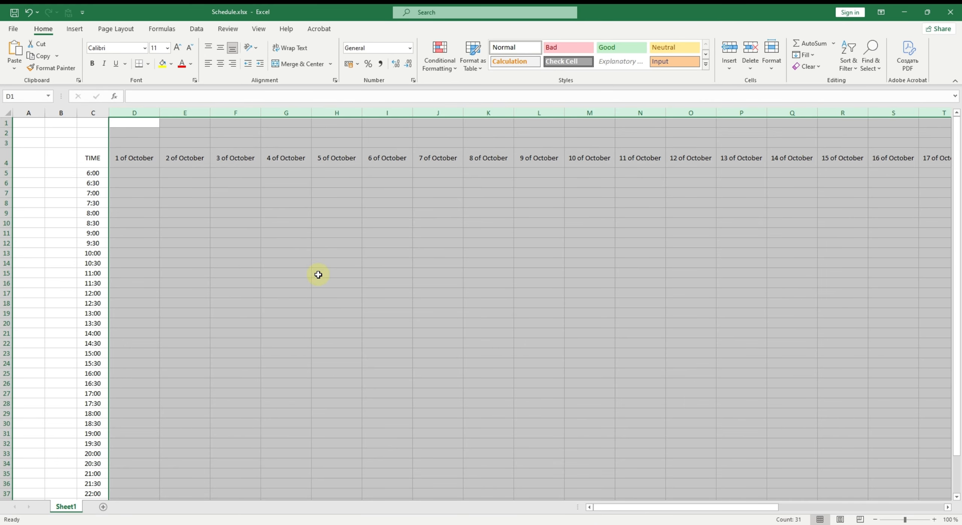
- Reduce the height of header row 4
{"action": "left_click", "coordinate": [195, 161]}
{"action": "left_click_drag", "start_coordinate": [6, 169], "coordinate": [10, 164]}
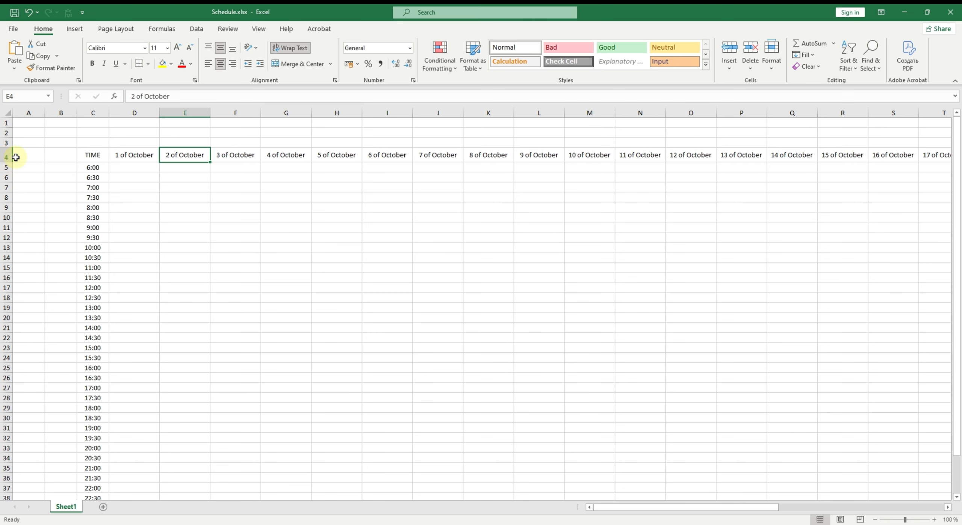
{"action": "left_click", "coordinate": [124, 186]}
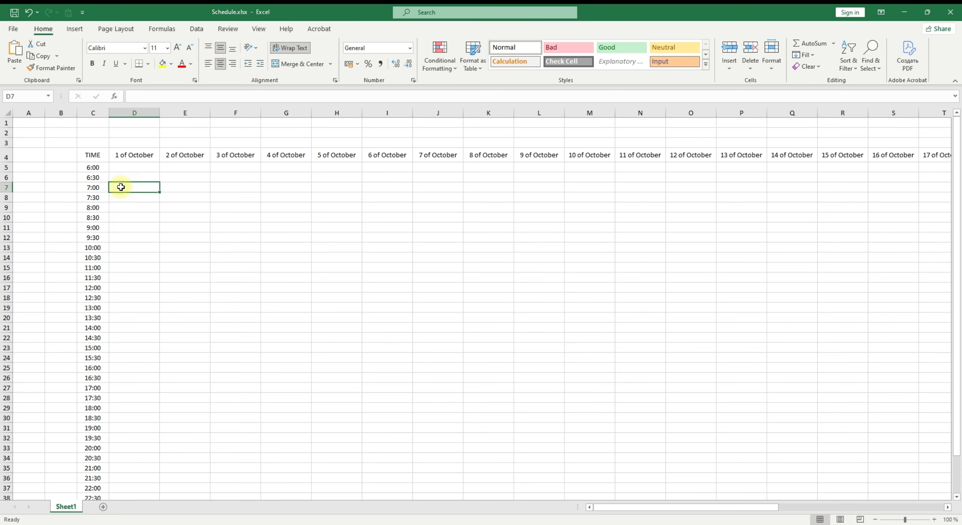
- Select rows 5 through 41 and increase their row height slightly
{"action": "left_click", "coordinate": [8, 168]}
{"action": "left_click_drag", "start_coordinate": [9, 168], "coordinate": [8, 485]}
{"action": "scroll", "coordinate": [7, 483], "scroll_direction": "down", "scroll_amount": 1}
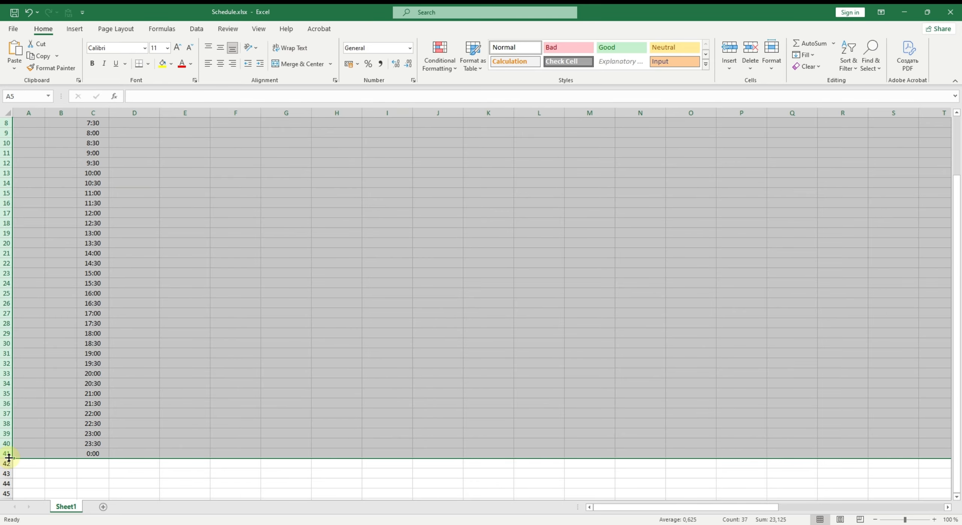
{"action": "left_click_drag", "start_coordinate": [9, 458], "coordinate": [9, 462]}
{"action": "scroll", "coordinate": [125, 400], "scroll_direction": "up", "scroll_amount": 3}
- Fill the TIME header cell C4 with black and set its font colour to white
{"action": "left_click", "coordinate": [152, 360]}
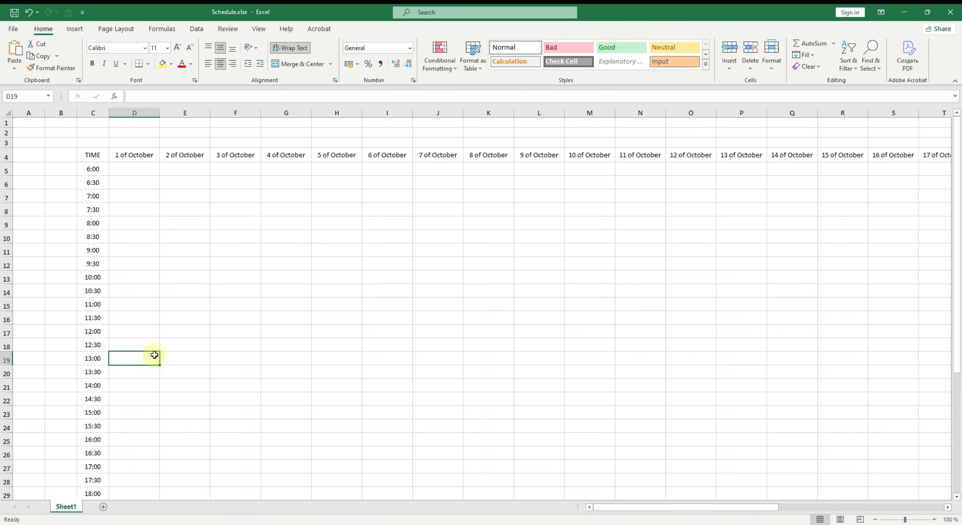
{"action": "left_click", "coordinate": [138, 171]}
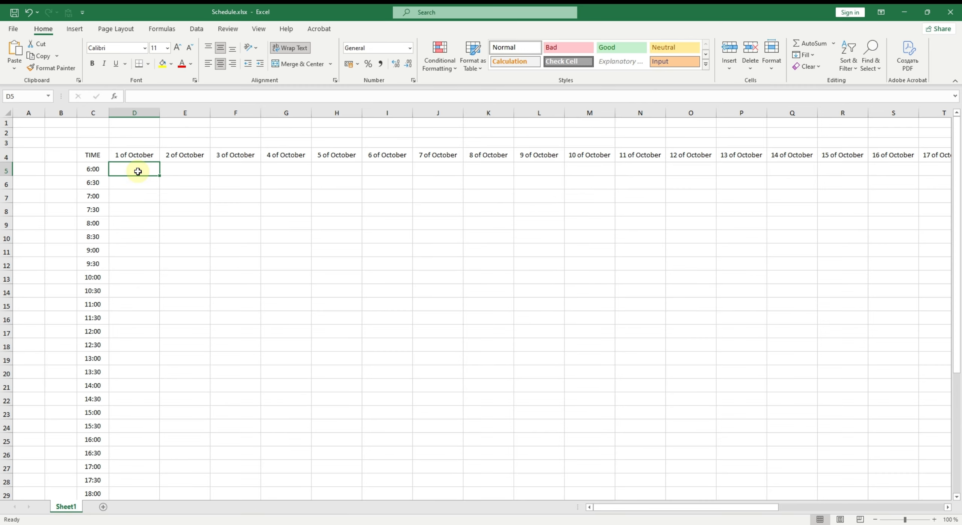
{"action": "left_click", "coordinate": [105, 159]}
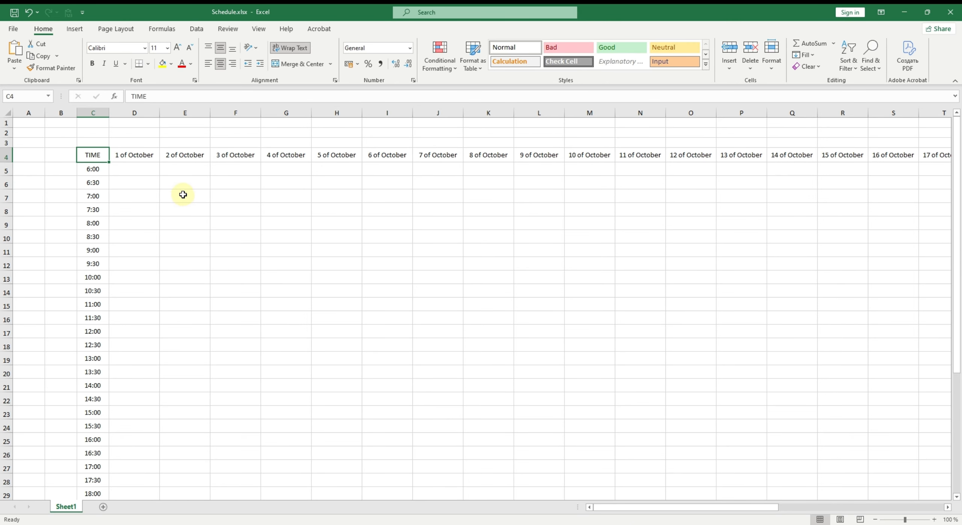
{"action": "left_click", "coordinate": [170, 67]}
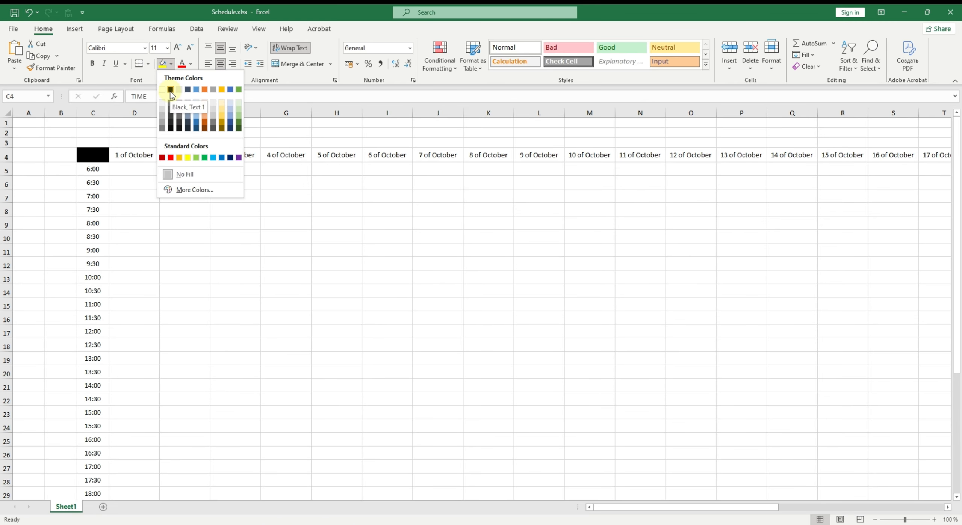
{"action": "left_click", "coordinate": [170, 89]}
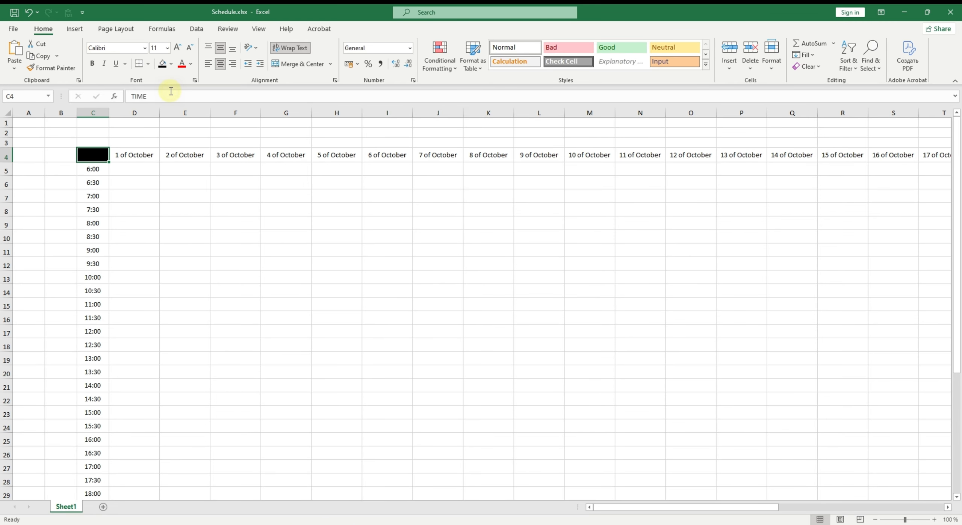
{"action": "left_click", "coordinate": [190, 64]}
{"action": "left_click", "coordinate": [182, 104]}
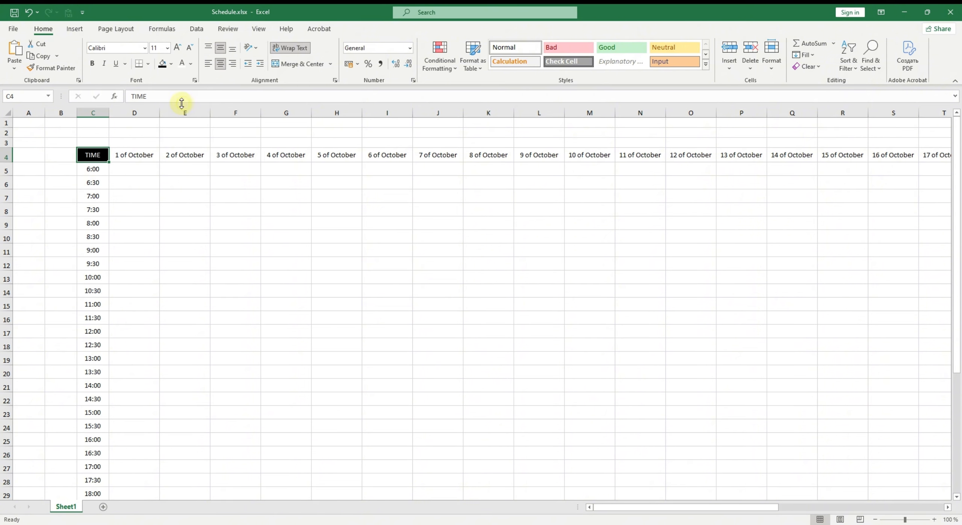
- Make the TIME header bold and enlarge its font size
{"action": "left_click", "coordinate": [92, 65]}
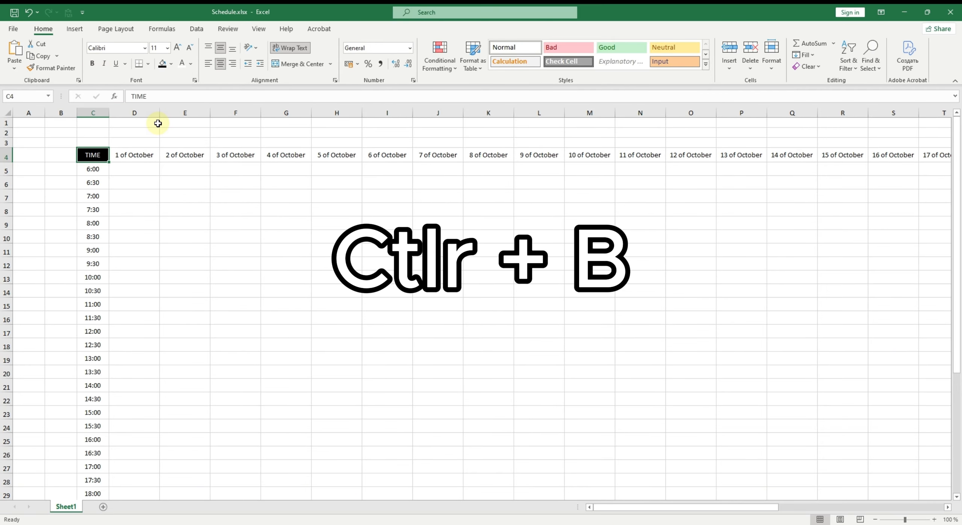
{"action": "key", "text": "ctrl+b"}
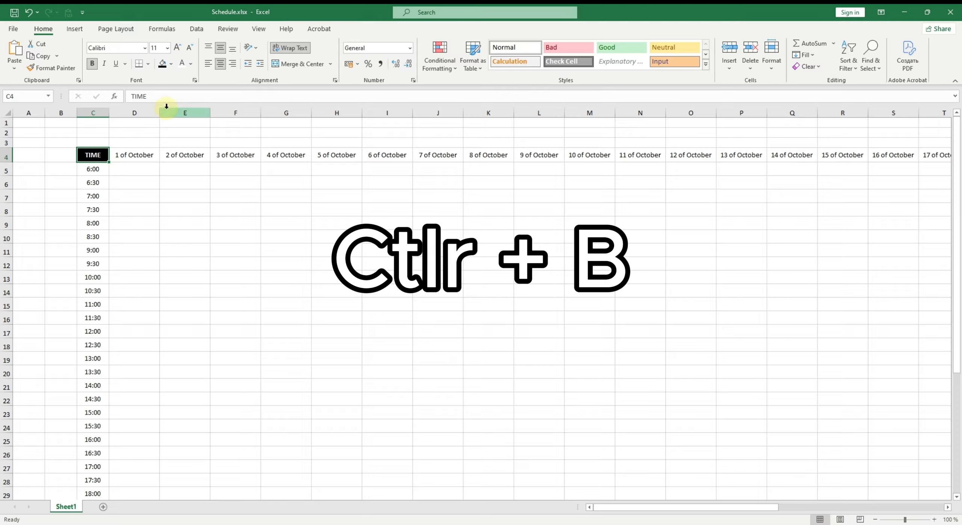
{"action": "left_click", "coordinate": [176, 51]}
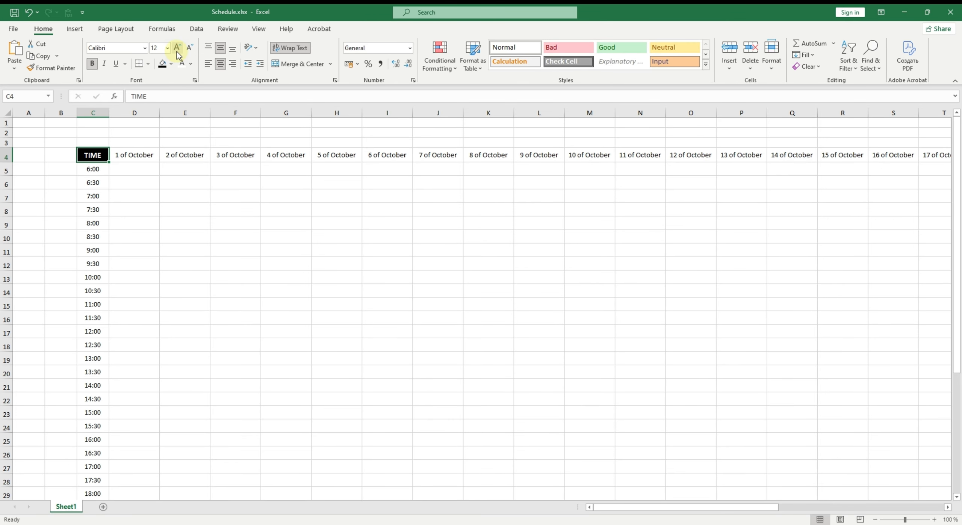
{"action": "left_click", "coordinate": [177, 51]}
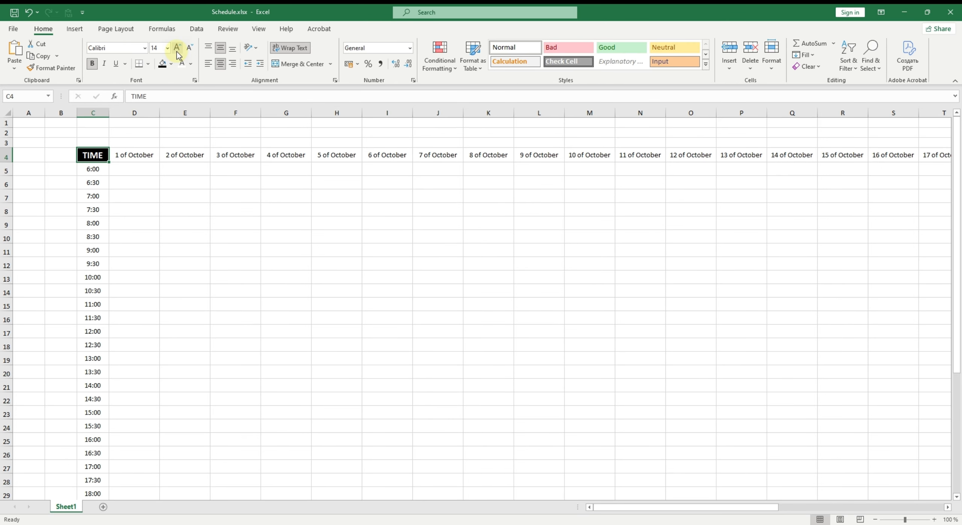
- Give the first time cell C5 a light grey fill
{"action": "left_click", "coordinate": [135, 167]}
{"action": "left_click", "coordinate": [100, 171]}
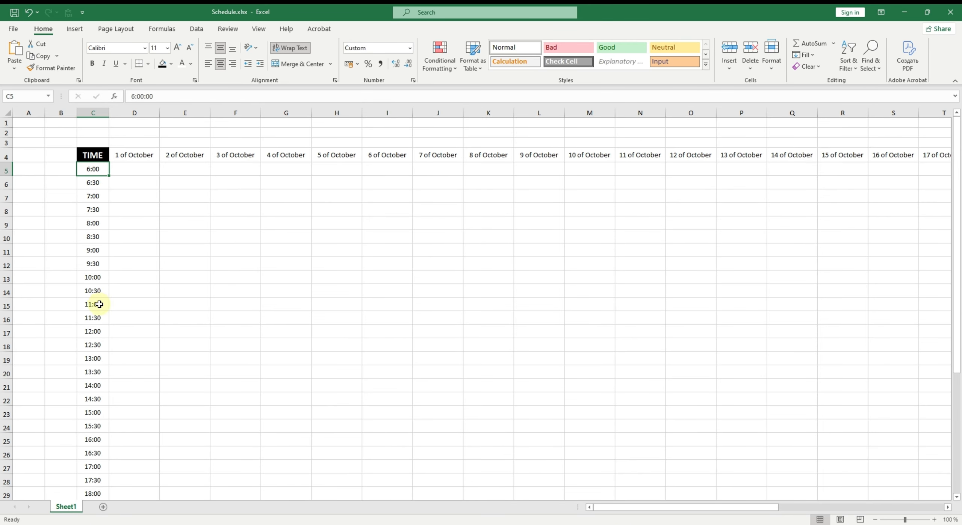
{"action": "left_click", "coordinate": [171, 65]}
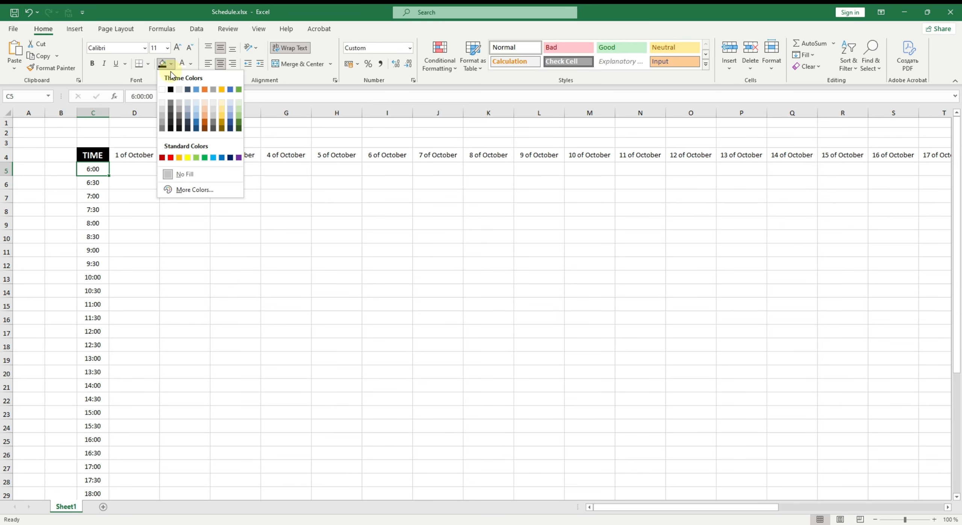
{"action": "left_click", "coordinate": [163, 104]}
{"action": "left_click", "coordinate": [106, 184]}
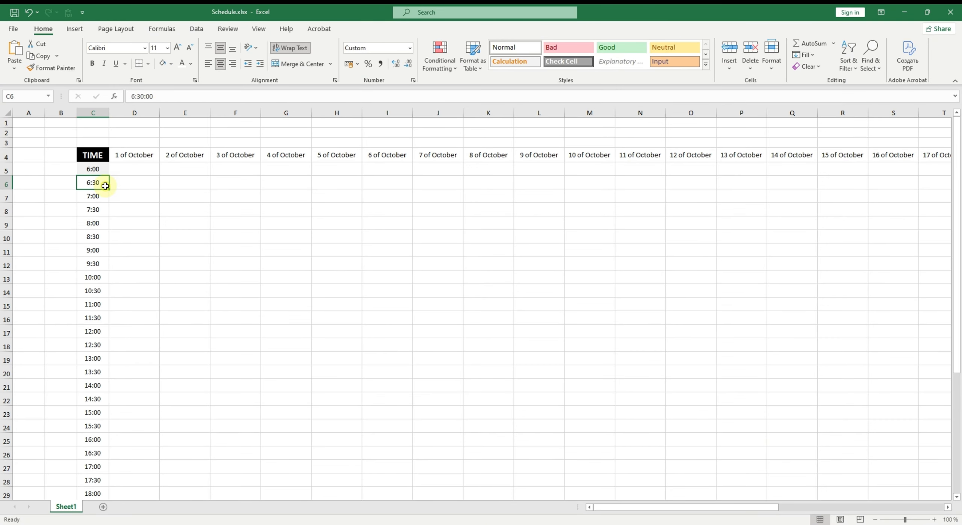
{"action": "left_click", "coordinate": [163, 63]}
{"action": "left_click", "coordinate": [128, 194]}
{"action": "key", "text": "ctrl+z"}
- Fill the 6:30 cell C6 with a custom very light grey, RGB 249, 249, 249
{"action": "left_click", "coordinate": [171, 64]}
{"action": "left_click", "coordinate": [194, 190]}
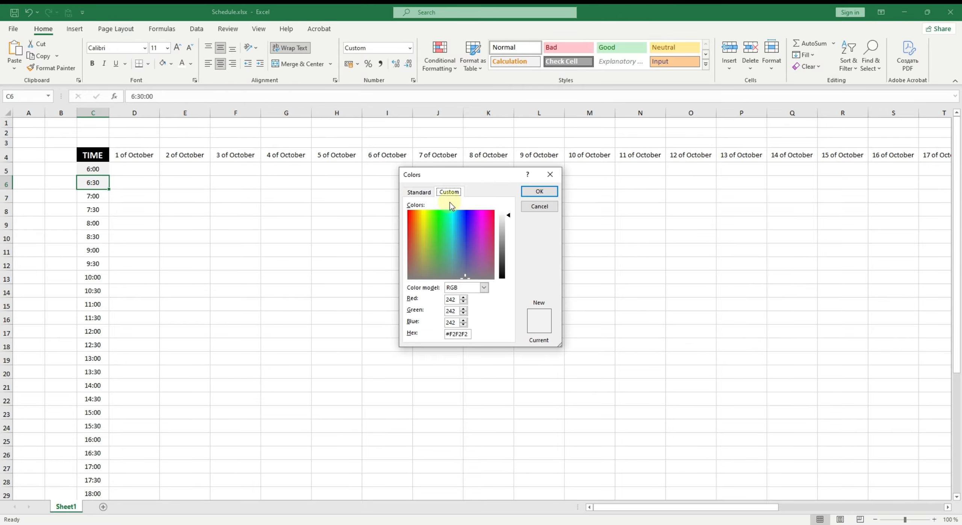
{"action": "left_click", "coordinate": [539, 192]}
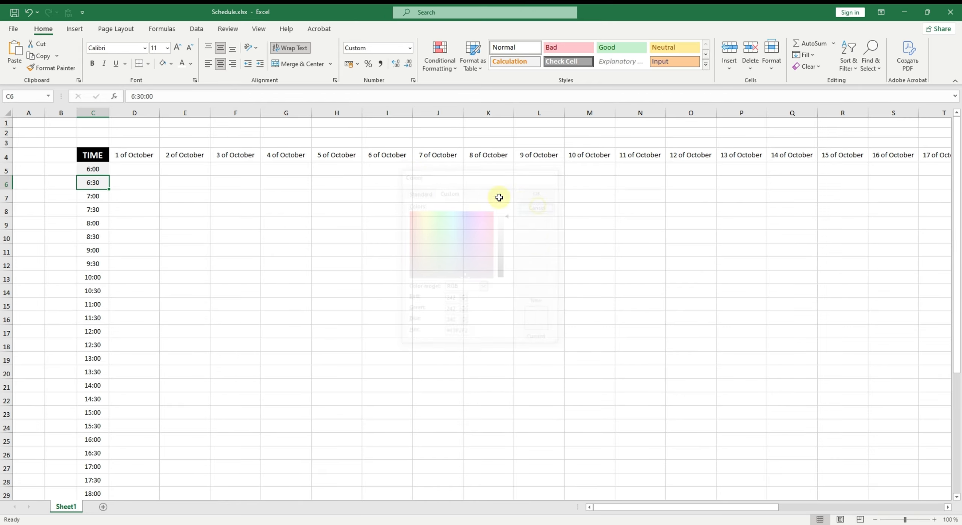
{"action": "left_click", "coordinate": [171, 64]}
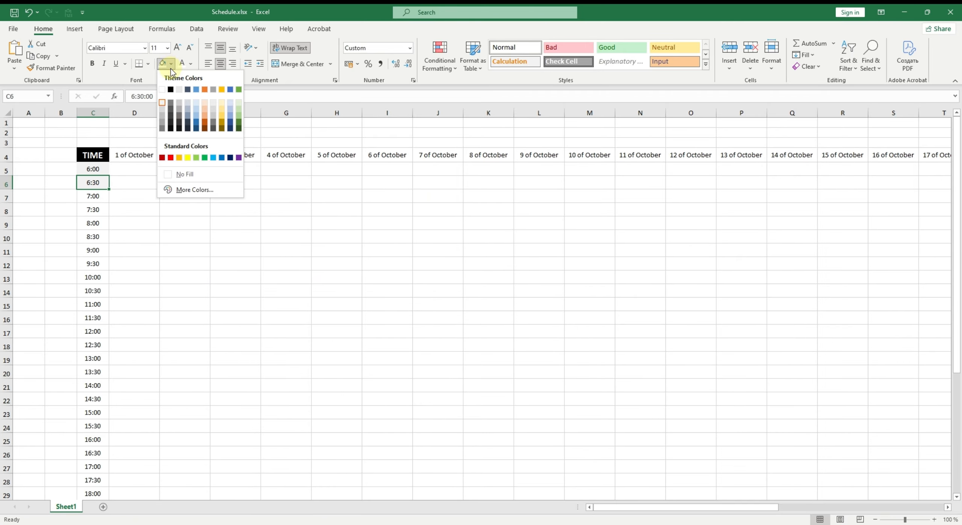
{"action": "left_click", "coordinate": [184, 190]}
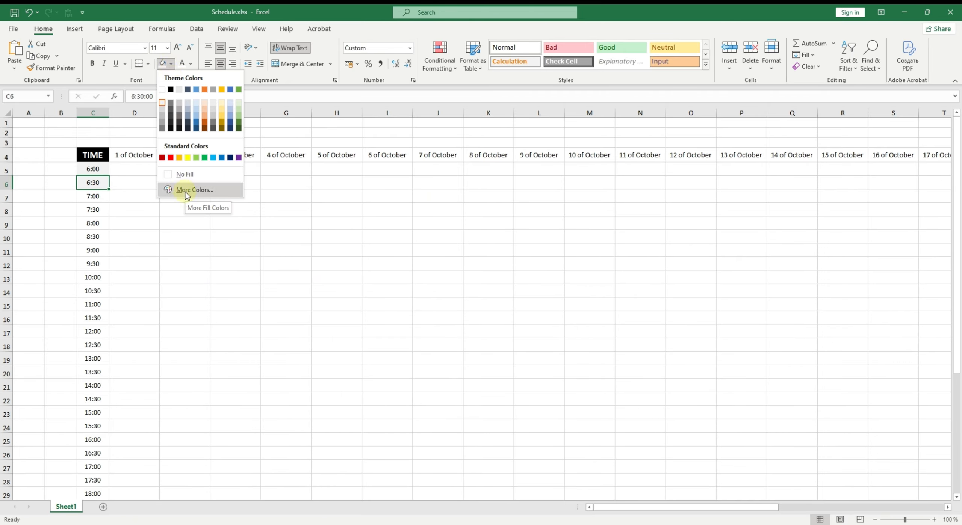
{"action": "left_click", "coordinate": [188, 191]}
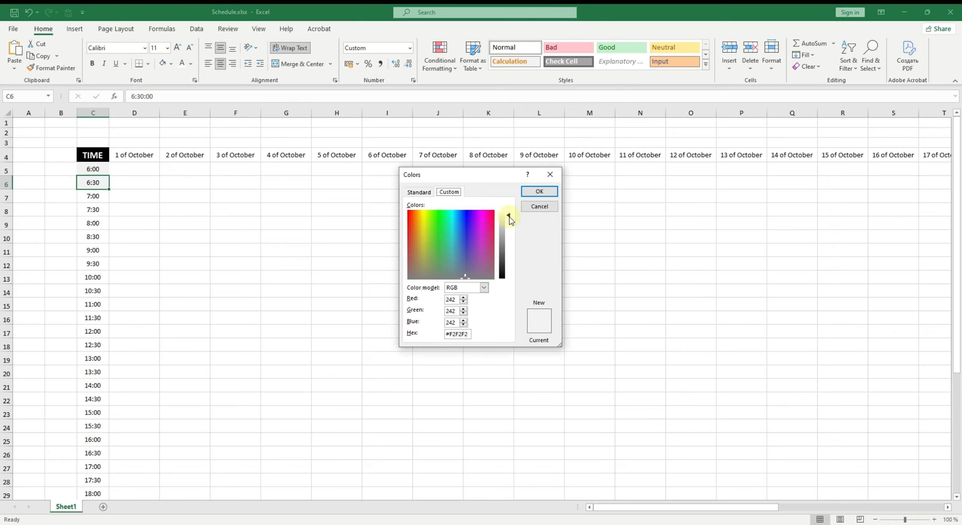
{"action": "mouse_move", "coordinate": [510, 216]}
{"action": "left_mouse_down"}
{"action": "mouse_move", "coordinate": [506, 252]}
{"action": "mouse_move", "coordinate": [509, 216]}
{"action": "left_mouse_up"}
{"action": "left_click", "coordinate": [539, 192]}
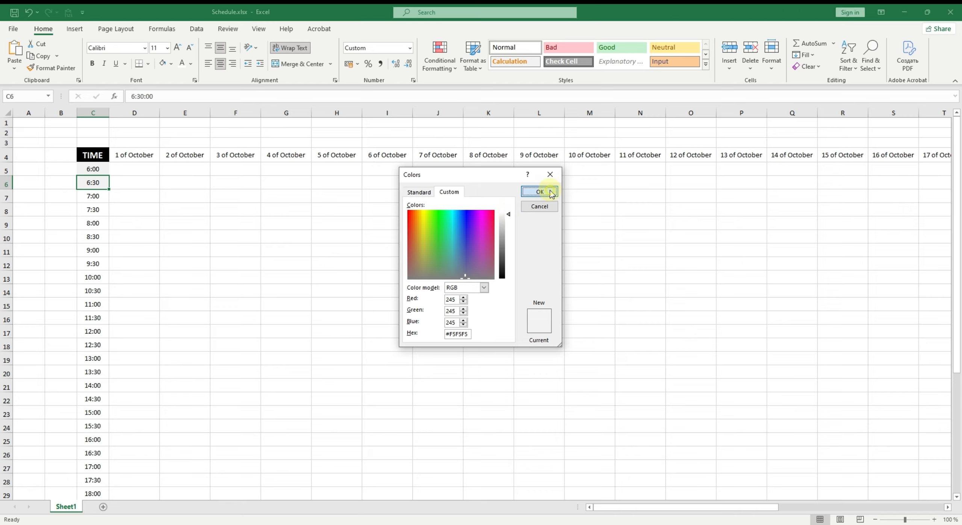
{"action": "left_click", "coordinate": [171, 64]}
{"action": "left_click", "coordinate": [194, 218]}
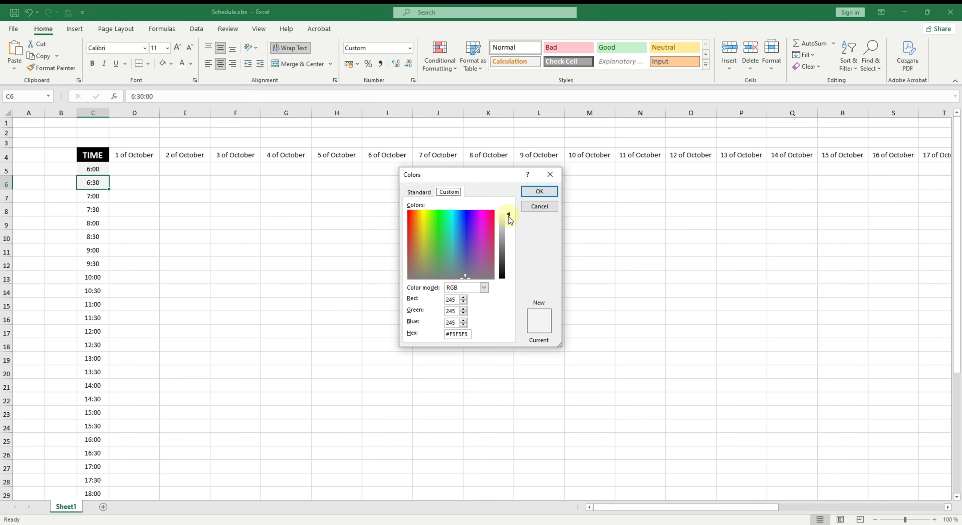
{"action": "left_click", "coordinate": [539, 192]}
{"action": "left_click", "coordinate": [267, 228]}
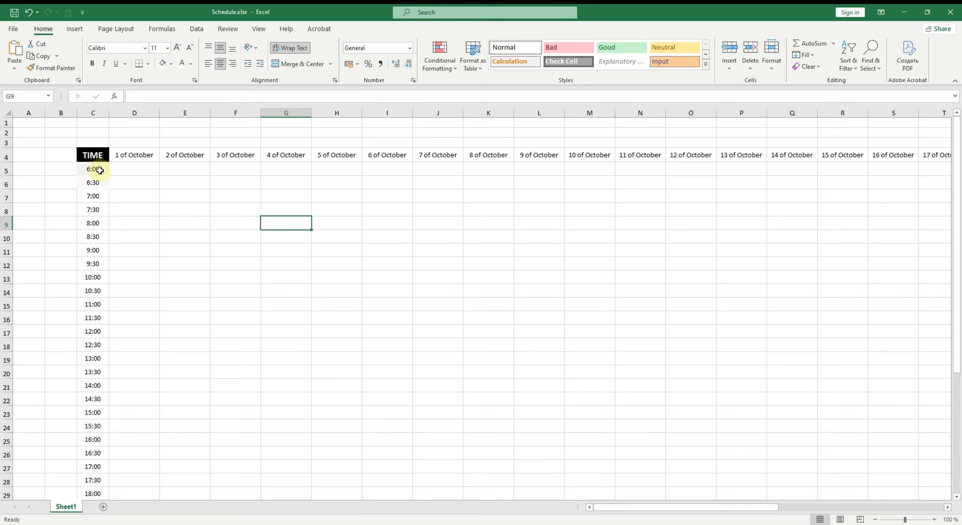
- Copy the C5:C6 alternating fills down the remaining time cells with Format Painter
{"action": "left_click_drag", "start_coordinate": [99, 170], "coordinate": [98, 184]}
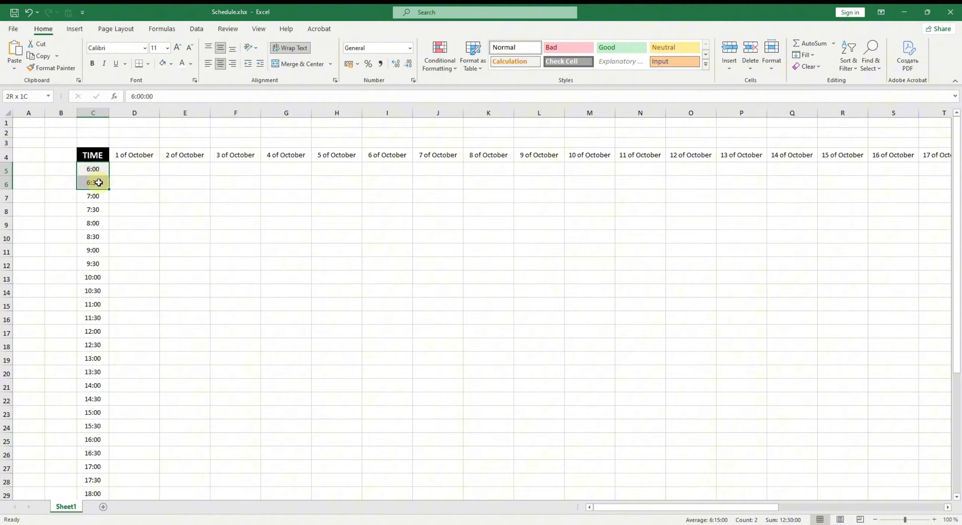
{"action": "left_click", "coordinate": [63, 74]}
{"action": "mouse_move", "coordinate": [94, 196]}
{"action": "left_mouse_down"}
{"action": "mouse_move", "coordinate": [98, 508]}
{"action": "mouse_move", "coordinate": [102, 477]}
{"action": "mouse_move", "coordinate": [90, 476]}
{"action": "left_mouse_up"}
{"action": "scroll", "coordinate": [113, 451], "scroll_direction": "up", "scroll_amount": 5}
{"action": "left_click", "coordinate": [143, 438]}
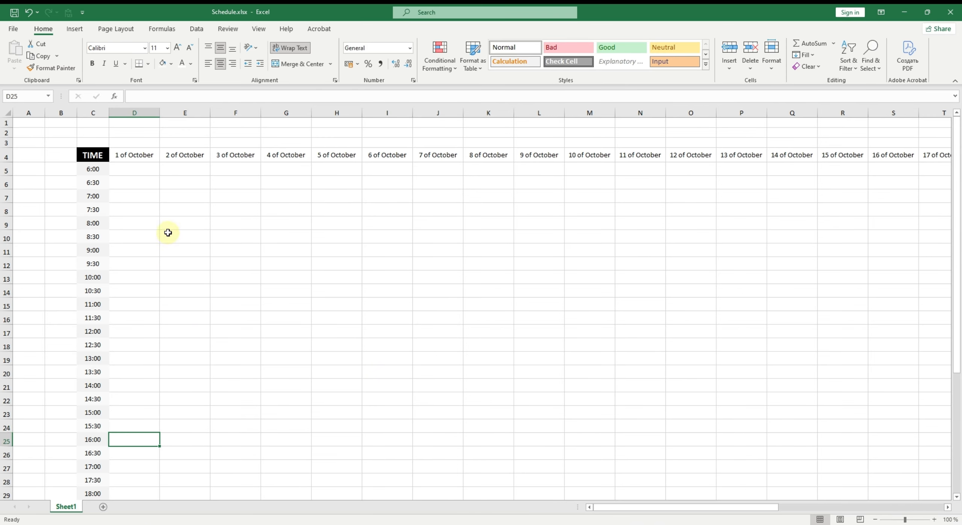
- Fill the 1 of October header with Gold, Accent 4, Lighter 60% and the 2 of October header with light green
{"action": "left_click", "coordinate": [134, 154]}
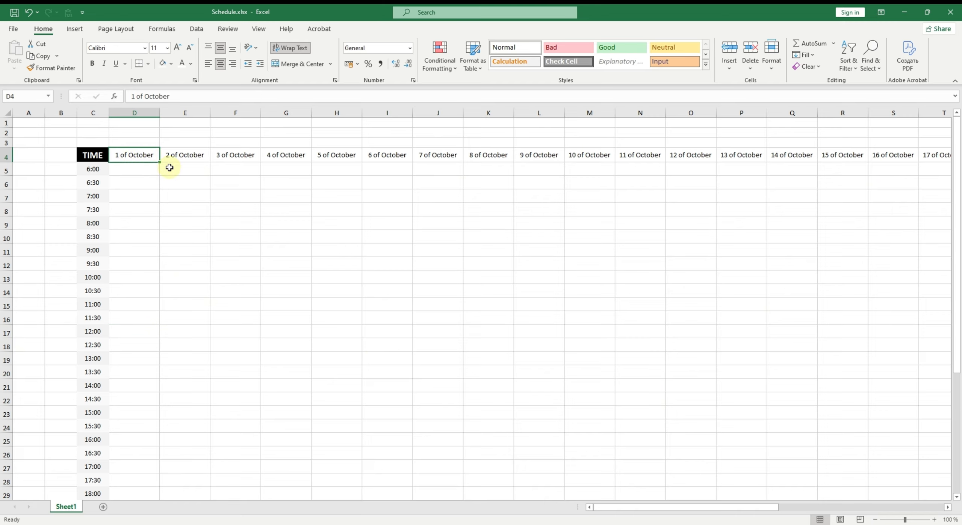
{"action": "left_click", "coordinate": [172, 64]}
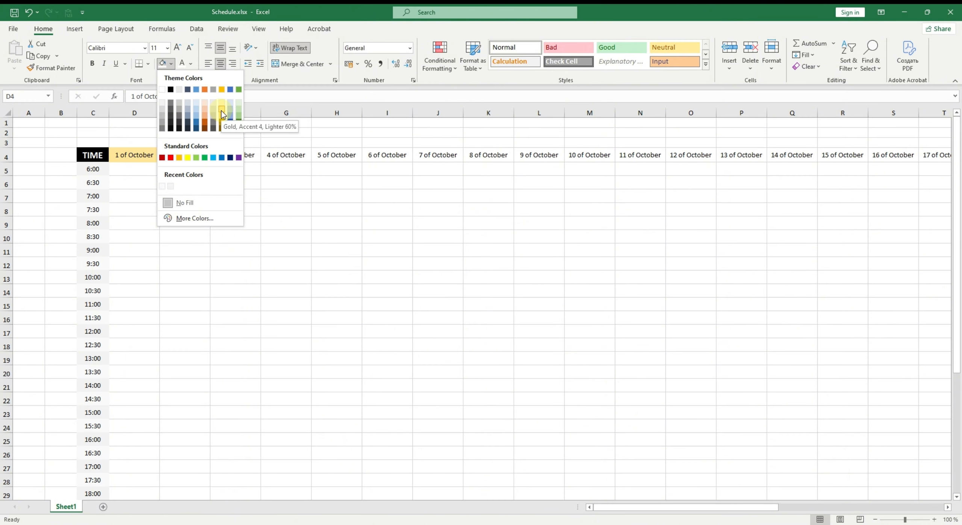
{"action": "left_click", "coordinate": [221, 111]}
{"action": "left_click", "coordinate": [196, 156]}
{"action": "left_click", "coordinate": [171, 65]}
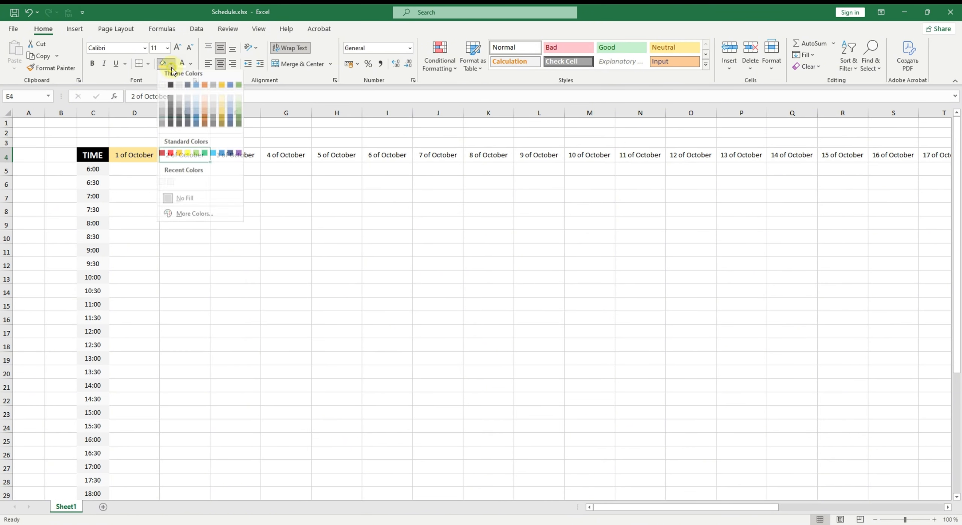
{"action": "left_click", "coordinate": [239, 110]}
- Fill D5 with Gold, Accent 4, Lighter 80% and E5 with a paler green
{"action": "left_click", "coordinate": [217, 169]}
{"action": "left_click", "coordinate": [141, 170]}
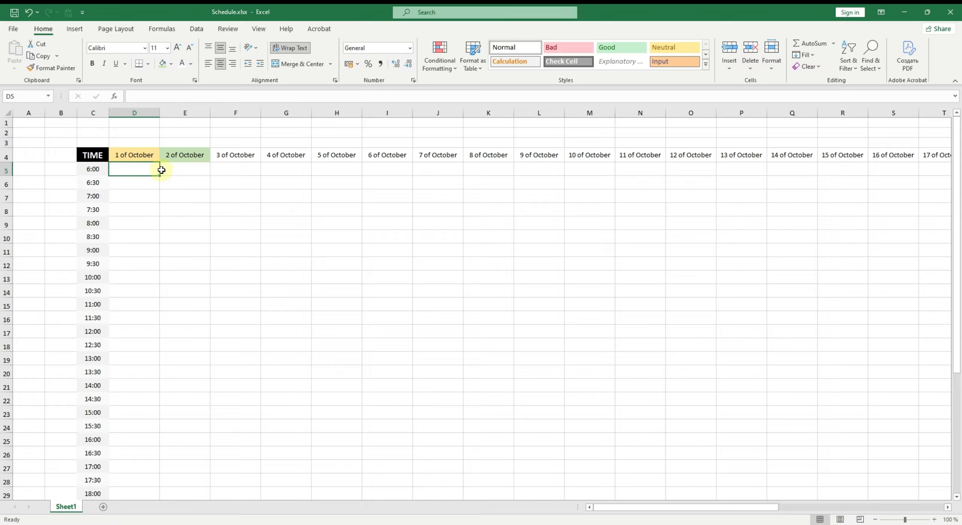
{"action": "left_click", "coordinate": [171, 64]}
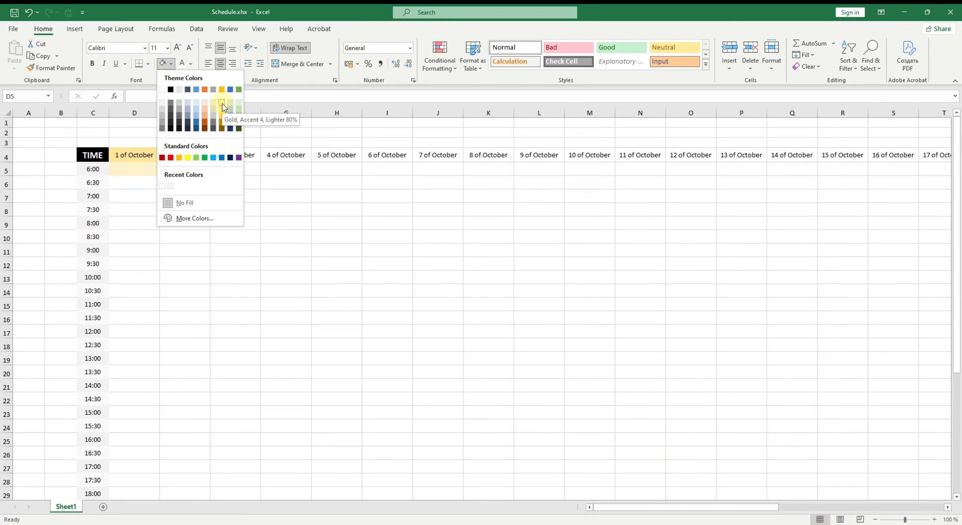
{"action": "left_click", "coordinate": [222, 103]}
{"action": "left_click", "coordinate": [192, 171]}
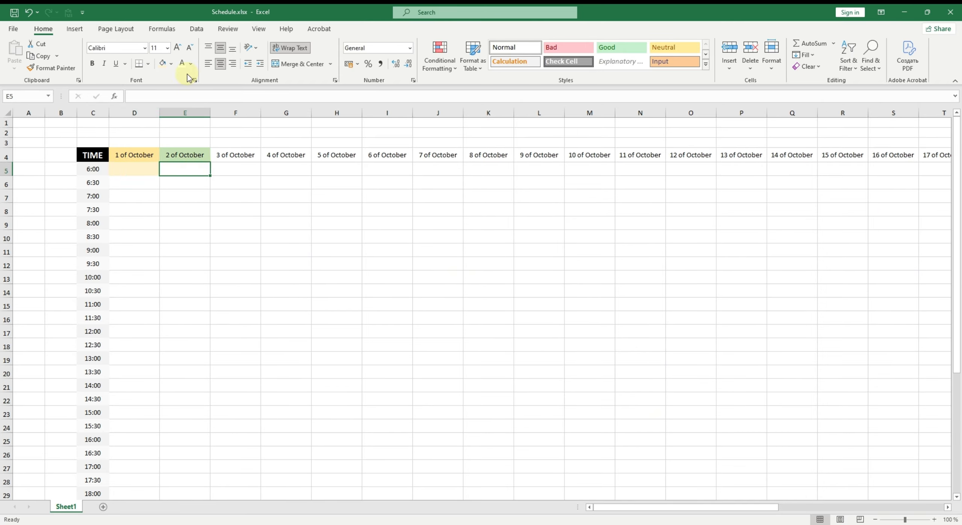
{"action": "left_click", "coordinate": [174, 63]}
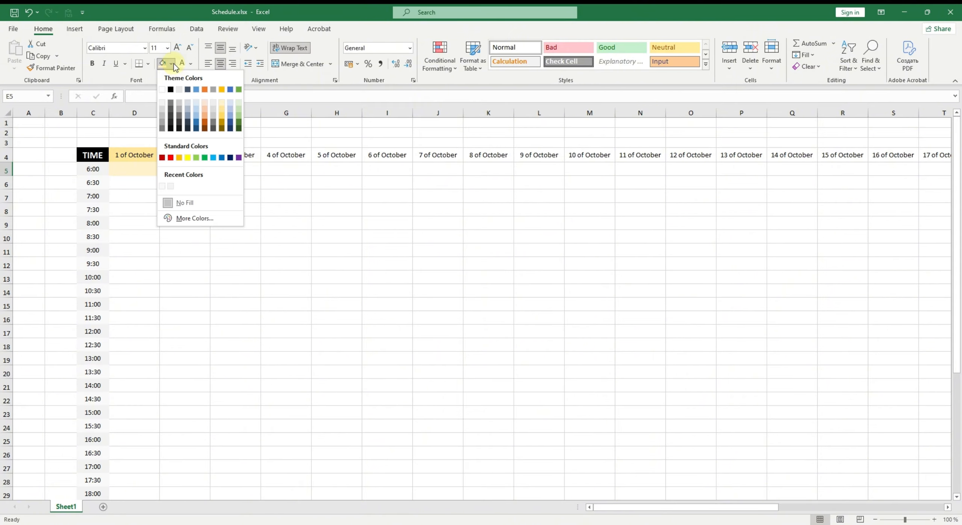
{"action": "left_click", "coordinate": [238, 102]}
- Copy the D5:E5 fills onto the row below with Format Painter
{"action": "left_click", "coordinate": [138, 191]}
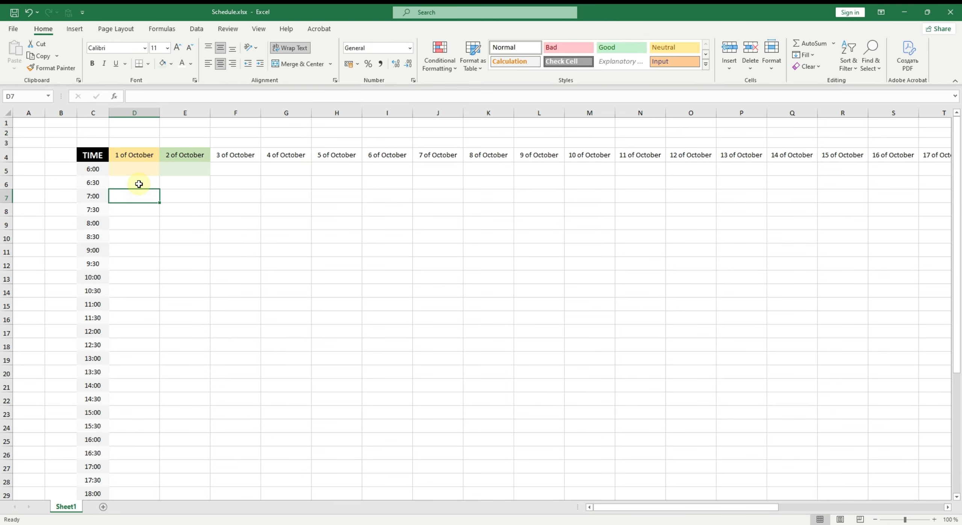
{"action": "left_click_drag", "start_coordinate": [136, 169], "coordinate": [181, 169]}
{"action": "left_click", "coordinate": [52, 67]}
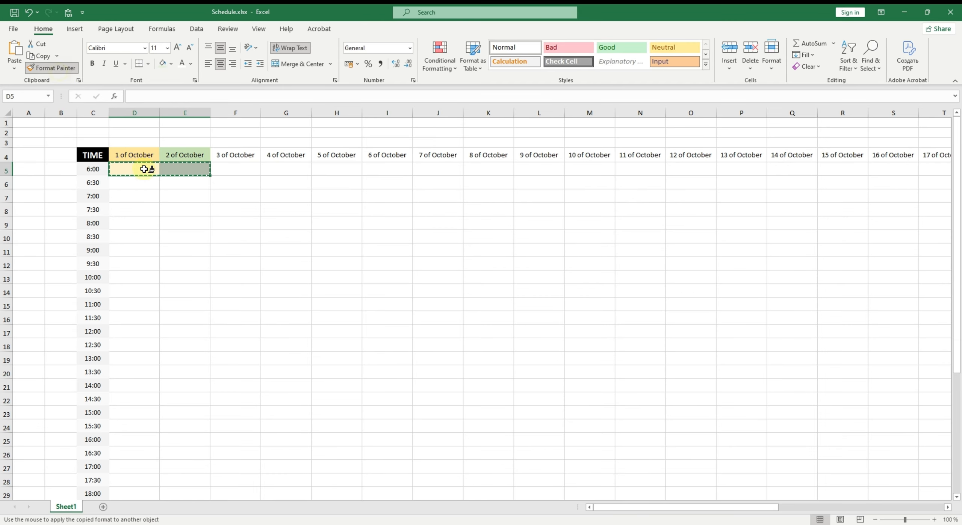
{"action": "left_click", "coordinate": [144, 185]}
{"action": "left_click", "coordinate": [189, 208]}
- Paint the row 5 fills onto D6:E6, then lighten D6's fill to custom colour #FFF8E5
{"action": "left_click", "coordinate": [138, 187]}
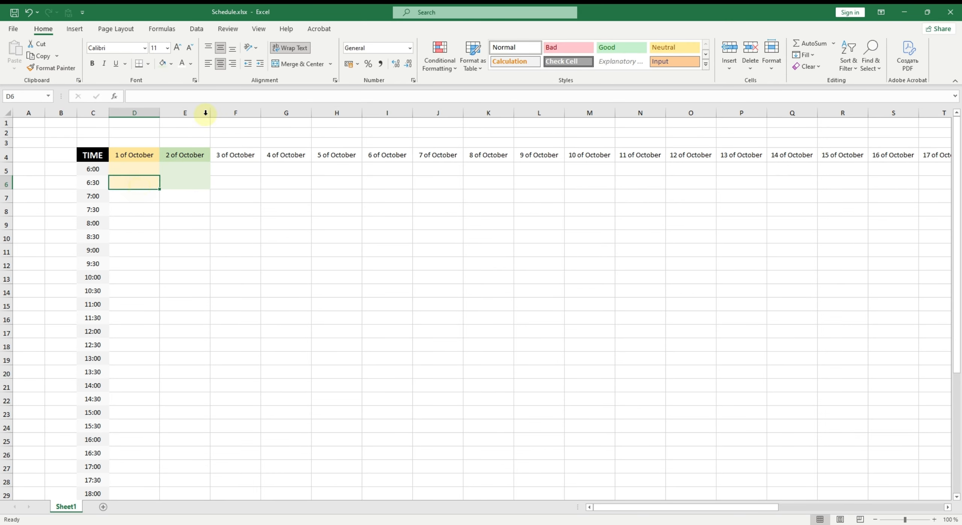
{"action": "left_click", "coordinate": [172, 63]}
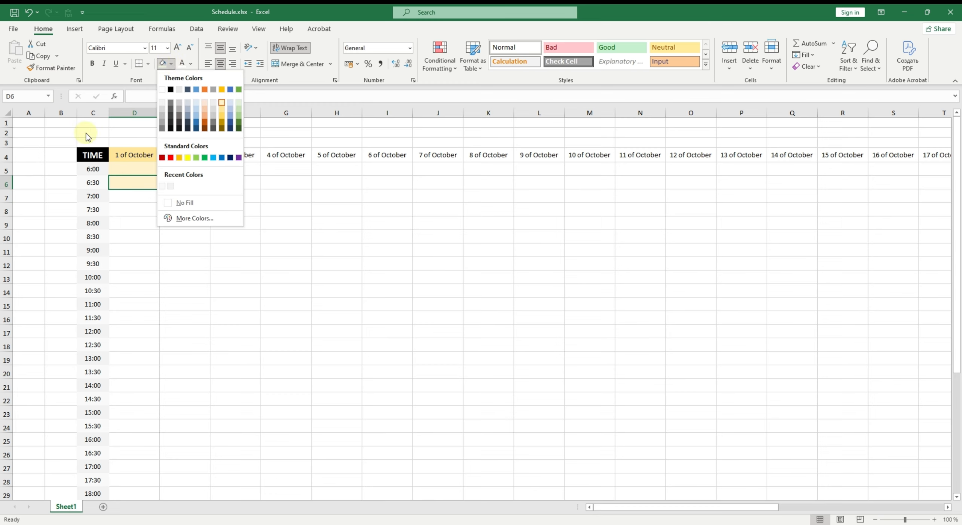
{"action": "left_click", "coordinate": [184, 218]}
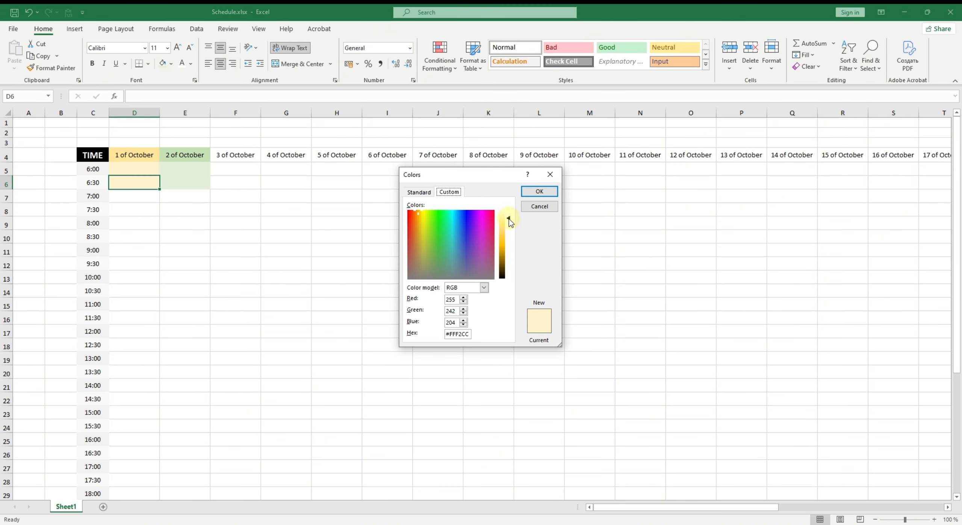
{"action": "left_click_drag", "start_coordinate": [509, 219], "coordinate": [509, 216]}
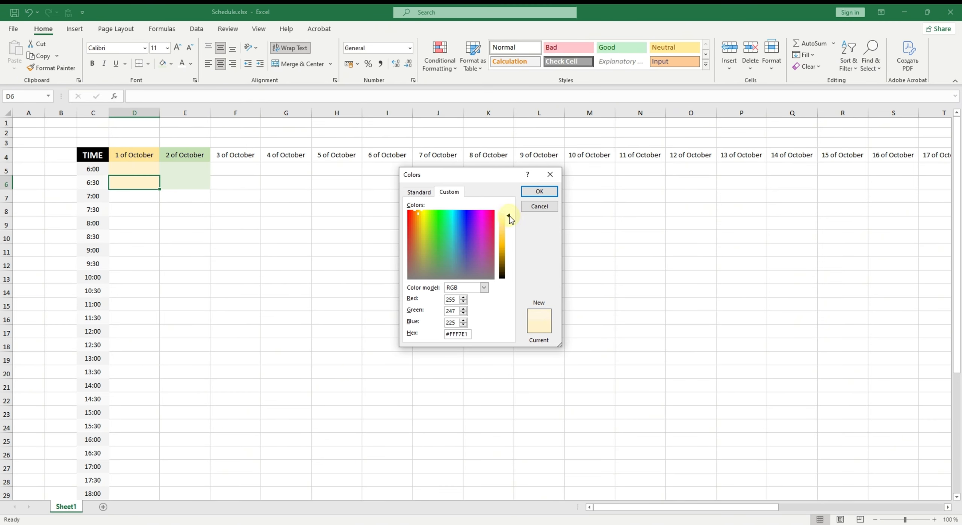
{"action": "left_click", "coordinate": [539, 191]}
- Lighten E6's fill to a paler custom green
{"action": "left_click", "coordinate": [191, 186]}
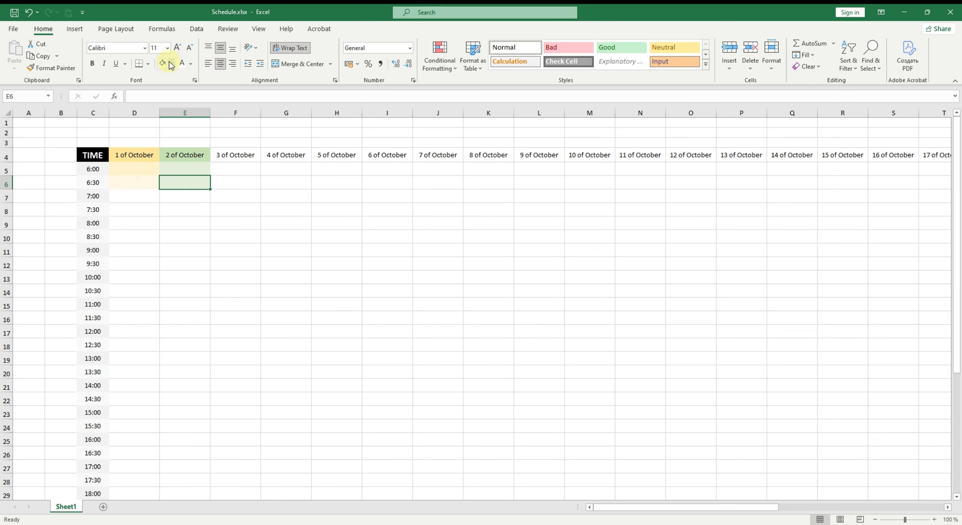
{"action": "left_click", "coordinate": [170, 64]}
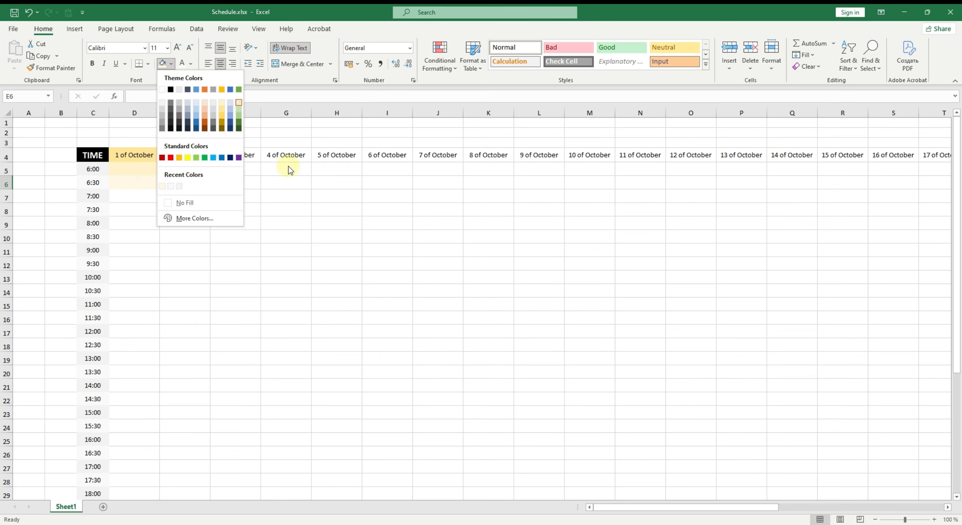
{"action": "left_click", "coordinate": [194, 218]}
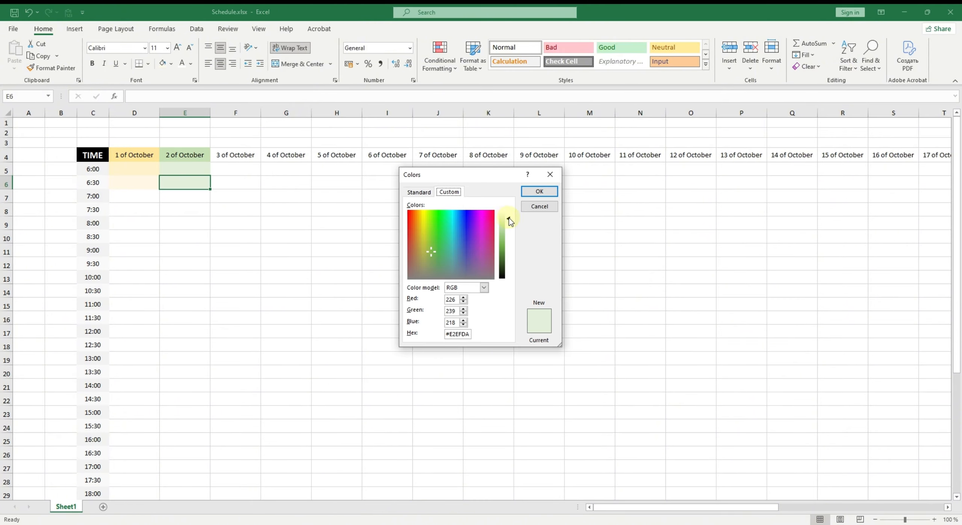
{"action": "left_click_drag", "start_coordinate": [509, 217], "coordinate": [508, 215]}
{"action": "left_click", "coordinate": [539, 191]}
{"action": "left_click", "coordinate": [375, 233]}
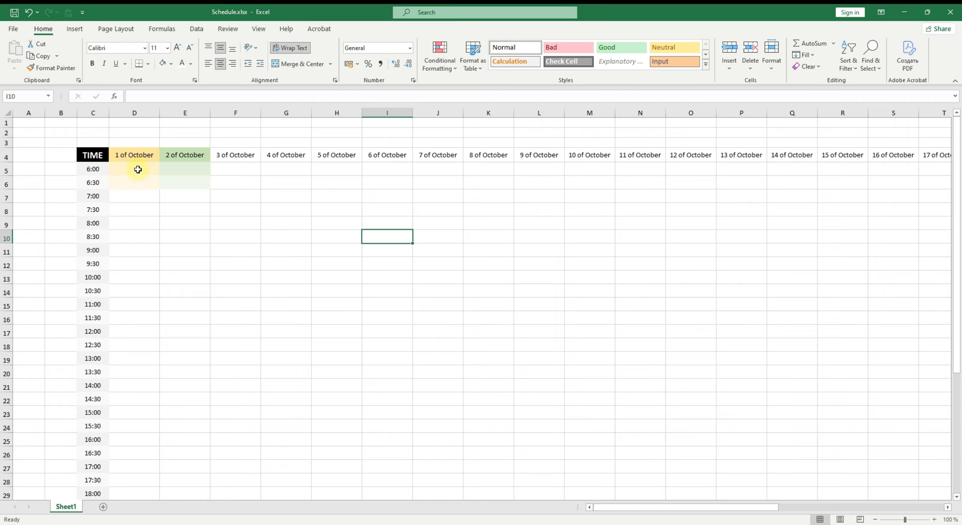
- Copy the D5:E6 alternating fills down the rest of columns D and E with Format Painter
{"action": "left_click_drag", "start_coordinate": [135, 169], "coordinate": [184, 185]}
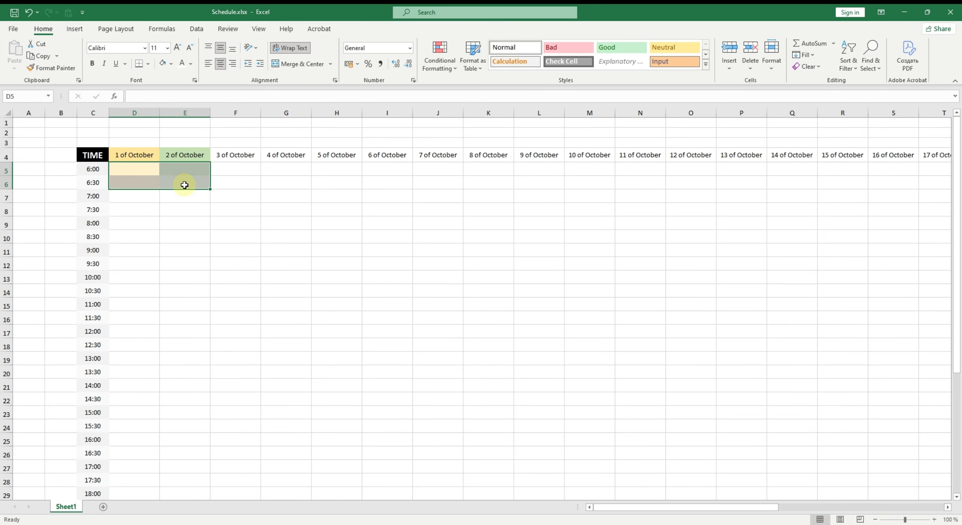
{"action": "left_click", "coordinate": [56, 68]}
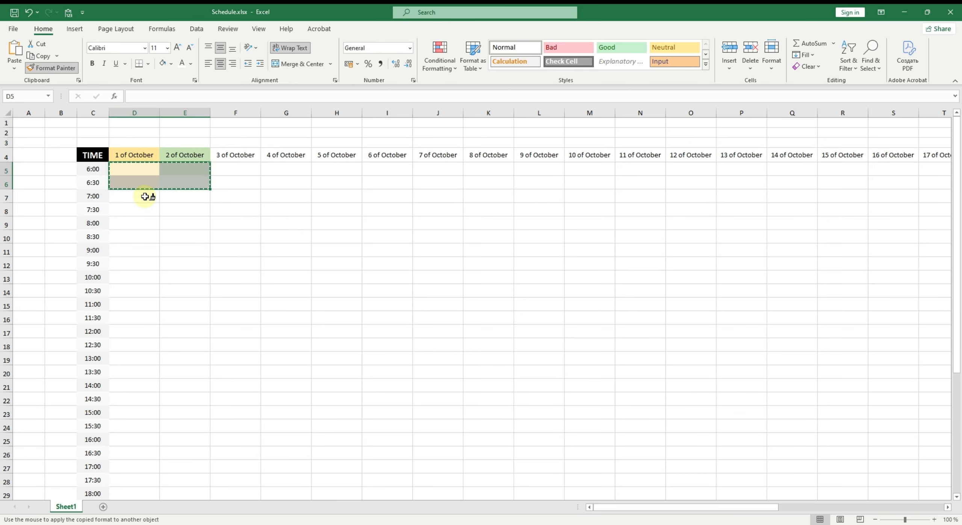
{"action": "mouse_move", "coordinate": [145, 196]}
{"action": "left_mouse_down"}
{"action": "mouse_move", "coordinate": [189, 440]}
{"action": "mouse_move", "coordinate": [187, 515]}
{"action": "mouse_move", "coordinate": [177, 497]}
{"action": "mouse_move", "coordinate": [182, 477]}
{"action": "left_mouse_up"}
{"action": "scroll", "coordinate": [228, 433], "scroll_direction": "up", "scroll_amount": 5}
{"action": "left_click", "coordinate": [227, 433]}
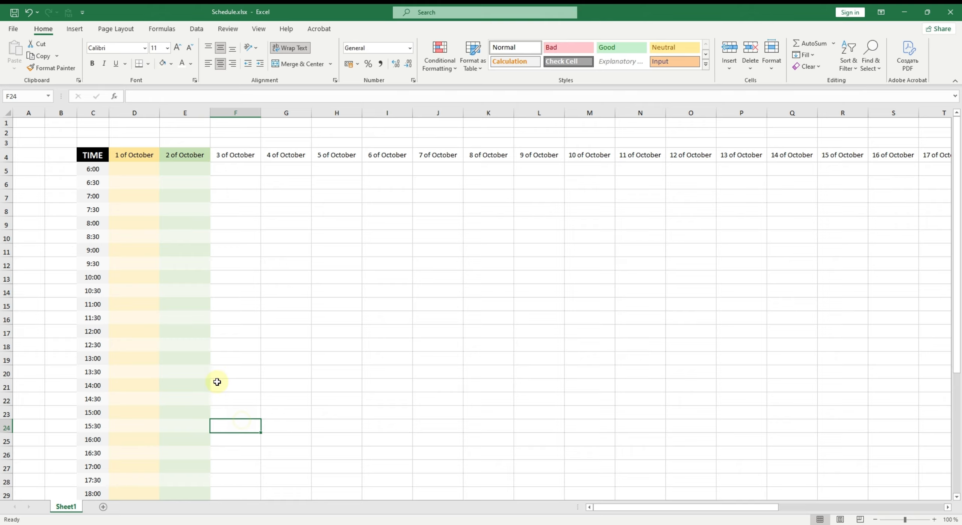
{"action": "left_click", "coordinate": [154, 160]}
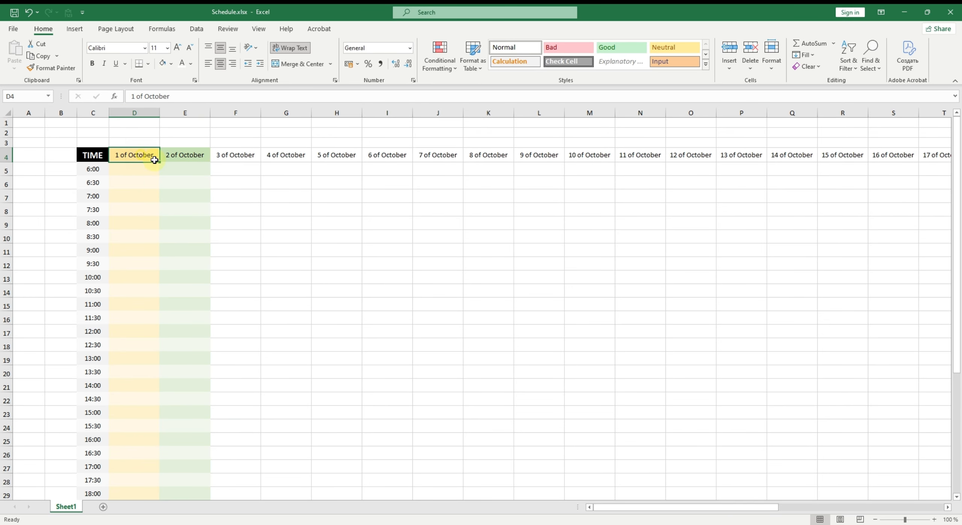
{"action": "left_click_drag", "start_coordinate": [154, 160], "coordinate": [189, 186]}
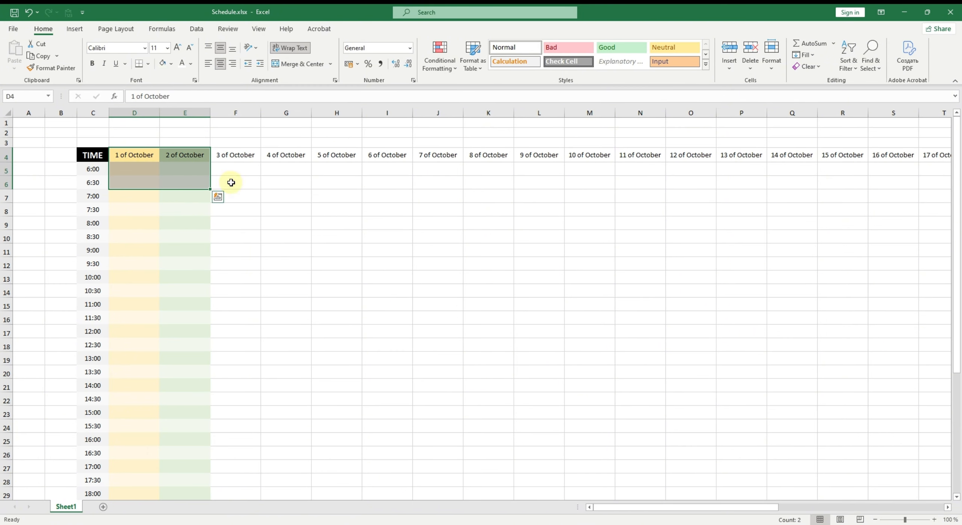
{"action": "left_click", "coordinate": [231, 182]}
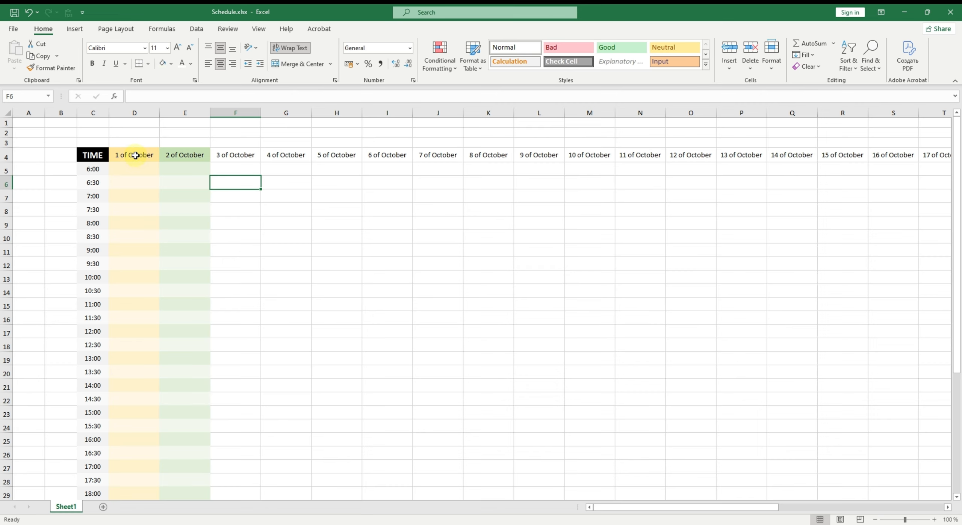
- Copy the formatting of columns D:E, header through 0:00 row, across the remaining date columns through AH with Format Painter
{"action": "left_click_drag", "start_coordinate": [136, 155], "coordinate": [194, 418]}
{"action": "scroll", "coordinate": [196, 421], "scroll_direction": "up", "scroll_amount": 5}
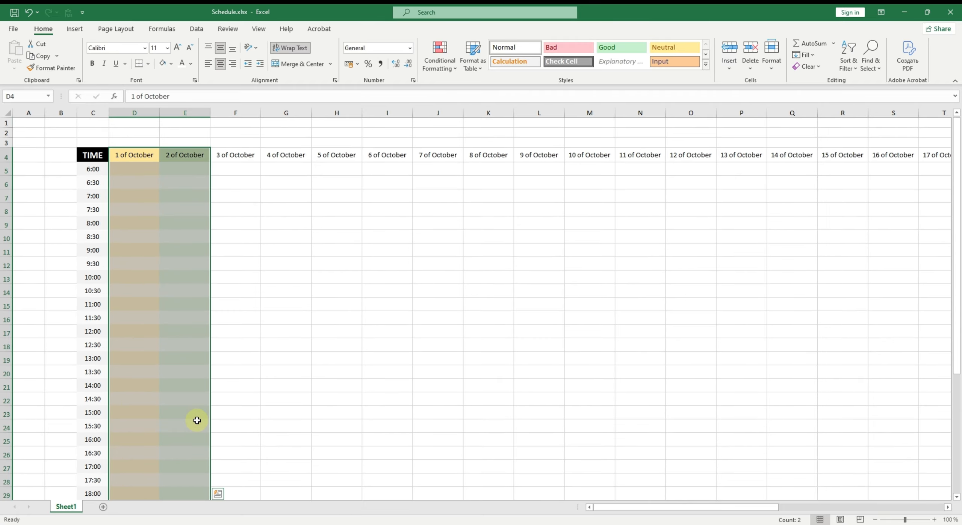
{"action": "left_click", "coordinate": [66, 73]}
{"action": "mouse_move", "coordinate": [231, 155]}
{"action": "left_mouse_down"}
{"action": "mouse_move", "coordinate": [452, 235]}
{"action": "mouse_move", "coordinate": [485, 257]}
{"action": "mouse_move", "coordinate": [951, 292]}
{"action": "mouse_move", "coordinate": [929, 305]}
{"action": "mouse_move", "coordinate": [842, 301]}
{"action": "mouse_move", "coordinate": [848, 516]}
{"action": "mouse_move", "coordinate": [843, 350]}
{"action": "mouse_move", "coordinate": [842, 364]}
{"action": "left_mouse_up"}
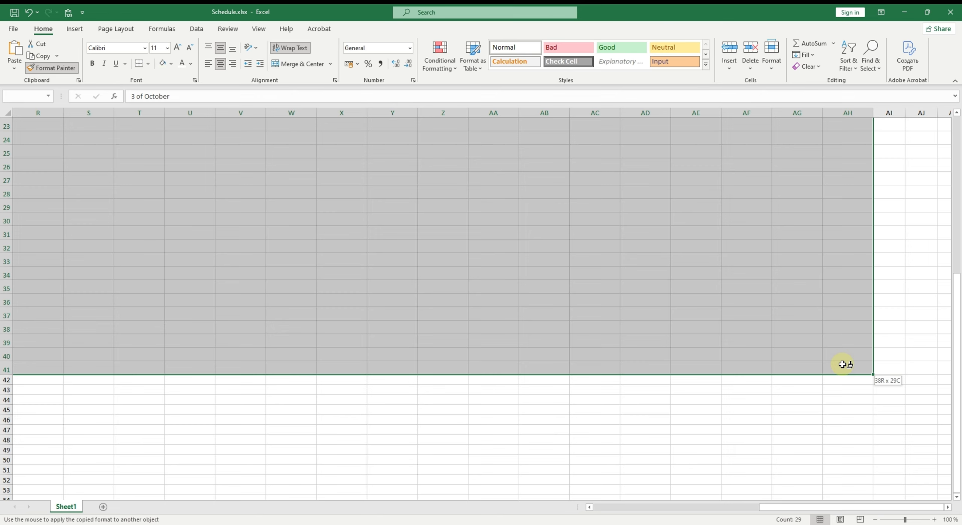
{"action": "left_click_drag", "start_coordinate": [843, 365], "coordinate": [841, 363]}
{"action": "left_click_drag", "start_coordinate": [842, 363], "coordinate": [840, 363]}
{"action": "left_click", "coordinate": [627, 347]}
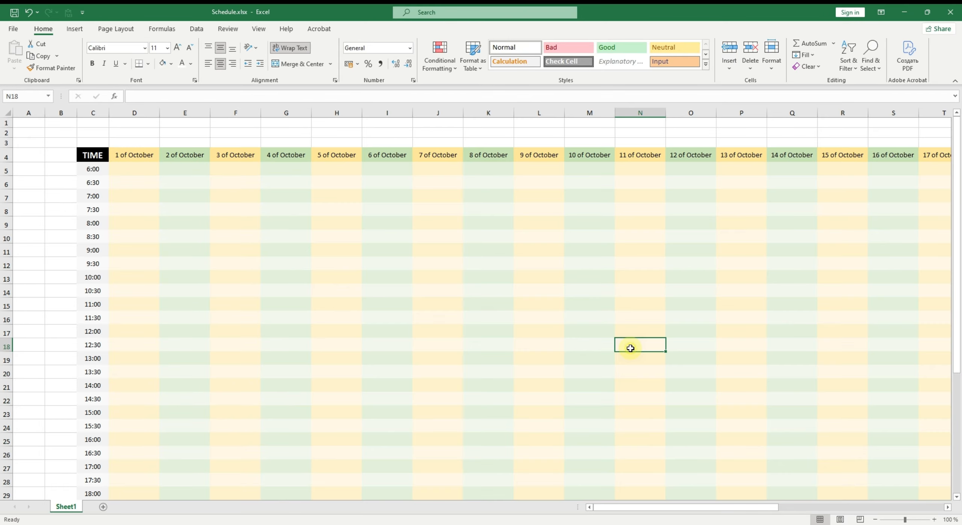
- Review the coloured schedule grid across the date columns and time rows
{"action": "left_click_drag", "start_coordinate": [670, 508], "coordinate": [402, 415]}
{"action": "left_click", "coordinate": [244, 265]}
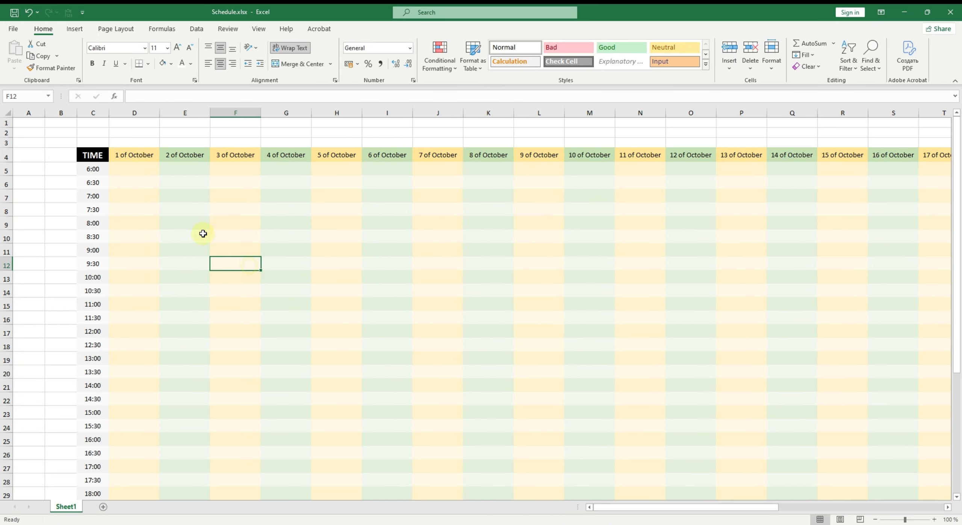
{"action": "left_click", "coordinate": [138, 171]}
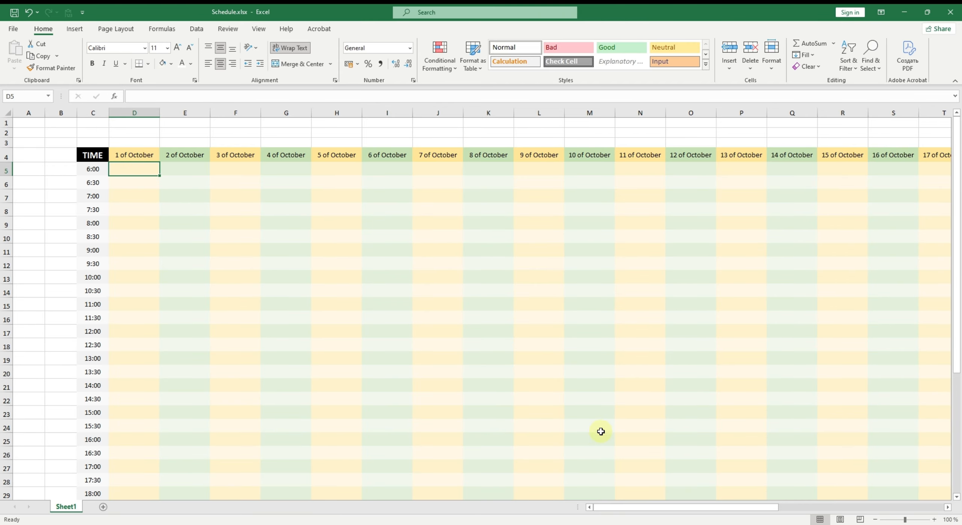
{"action": "left_click_drag", "start_coordinate": [693, 510], "coordinate": [594, 442]}
{"action": "scroll", "coordinate": [594, 441], "scroll_direction": "down", "scroll_amount": 10}
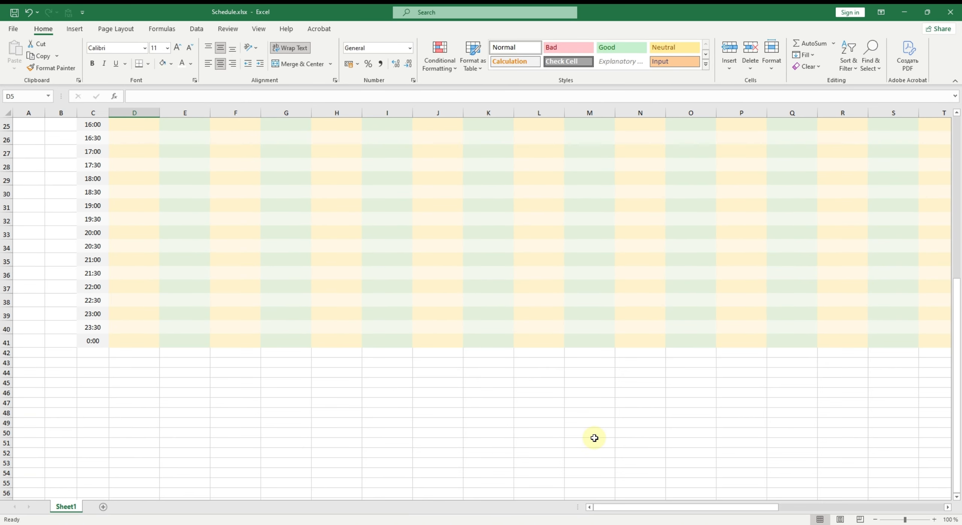
{"action": "scroll", "coordinate": [597, 444], "scroll_direction": "up", "scroll_amount": 10}
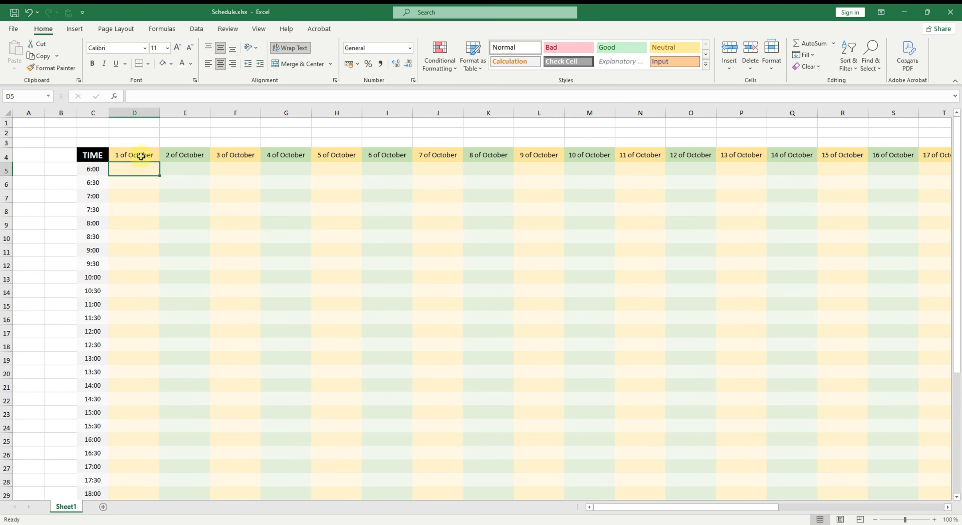
{"action": "left_click_drag", "start_coordinate": [140, 155], "coordinate": [233, 155]}
{"action": "left_click_drag", "start_coordinate": [88, 169], "coordinate": [90, 251]}
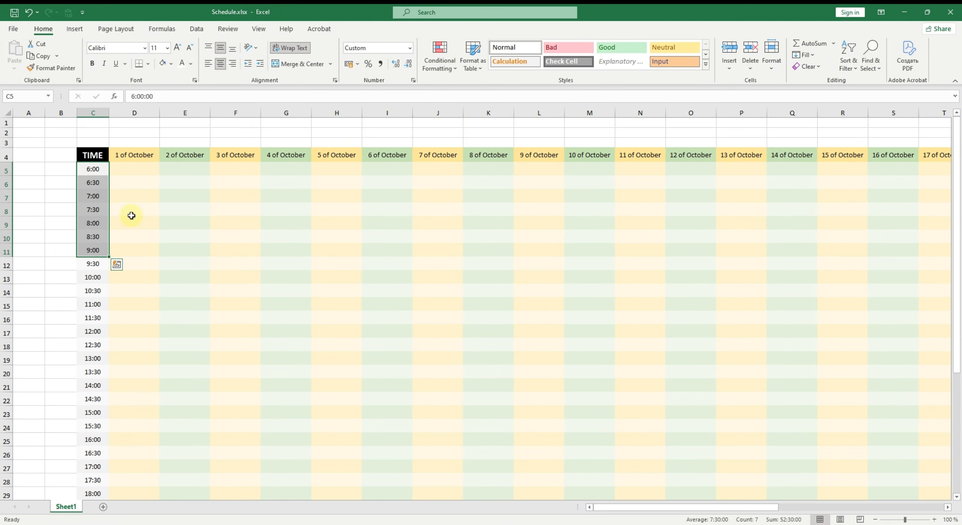
{"action": "left_click", "coordinate": [131, 212]}
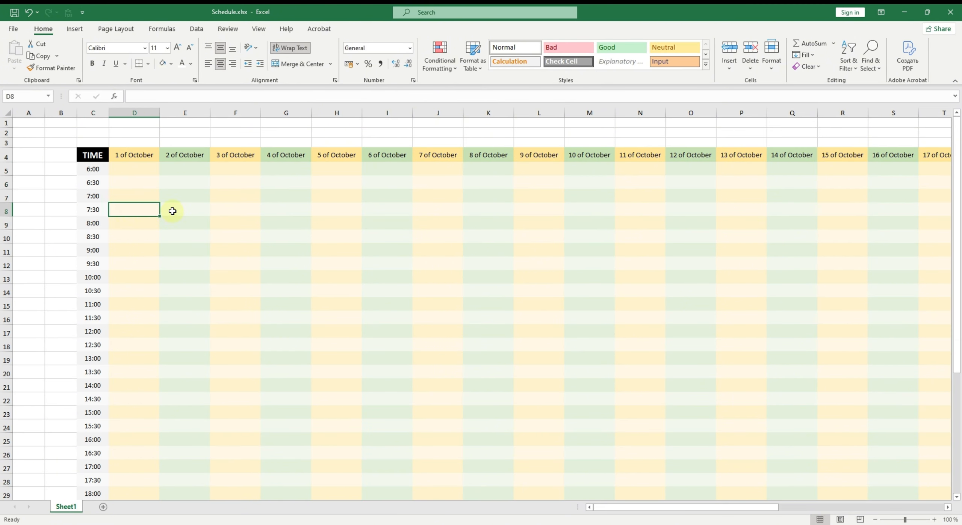
- Freeze panes at D5 so the time column and date header row stay visible
{"action": "left_click", "coordinate": [143, 171]}
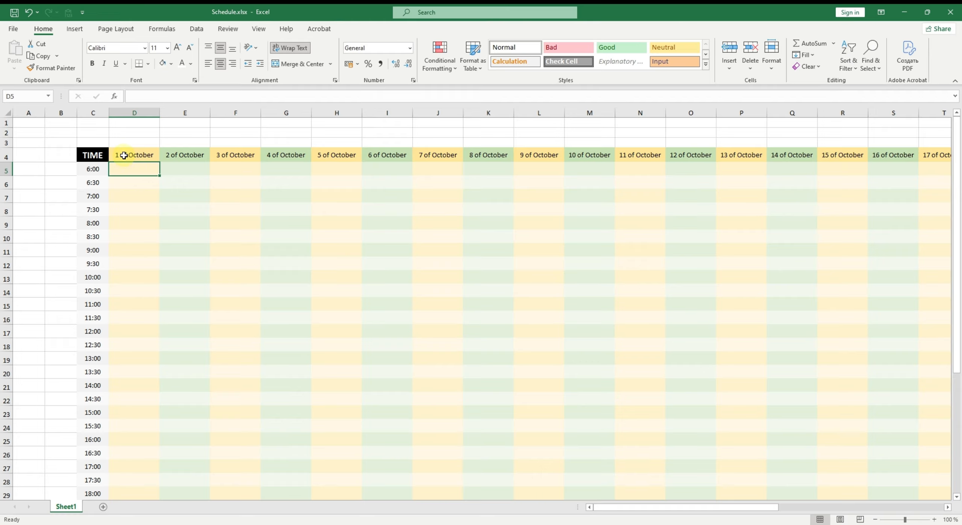
{"action": "left_click", "coordinate": [259, 31]}
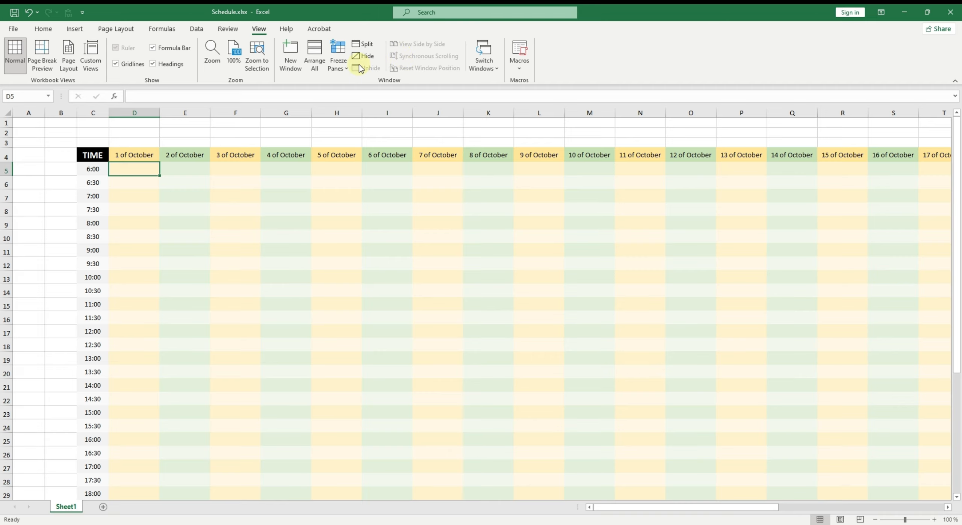
{"action": "left_click", "coordinate": [341, 68]}
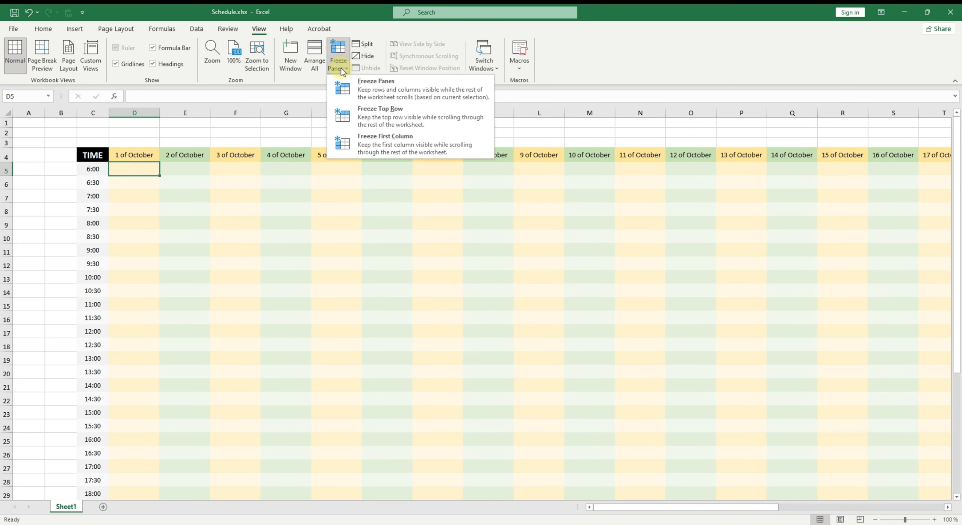
{"action": "left_click", "coordinate": [370, 91]}
- Scroll through the sheet to check the frozen headers and time column
{"action": "left_click", "coordinate": [248, 181]}
{"action": "scroll", "coordinate": [236, 222], "scroll_direction": "down", "scroll_amount": 3}
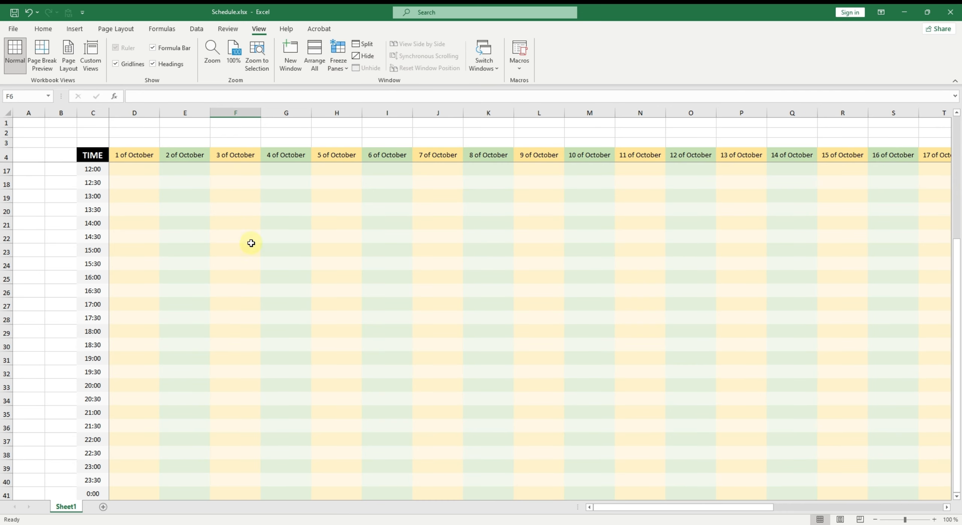
{"action": "scroll", "coordinate": [263, 245], "scroll_direction": "up", "scroll_amount": 3}
{"action": "scroll", "coordinate": [283, 245], "scroll_direction": "down", "scroll_amount": 3}
{"action": "scroll", "coordinate": [294, 264], "scroll_direction": "up", "scroll_amount": 3}
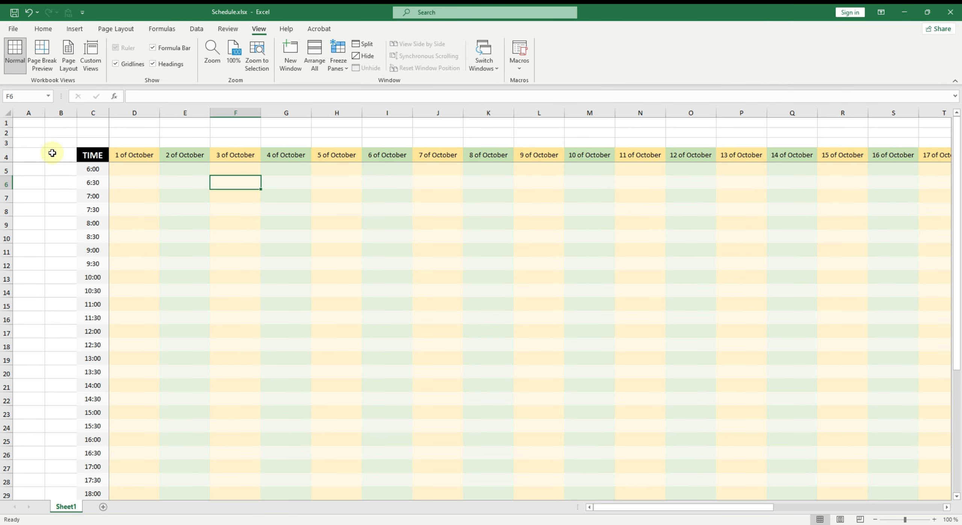
{"action": "left_click_drag", "start_coordinate": [48, 155], "coordinate": [94, 234]}
{"action": "left_click", "coordinate": [184, 209]}
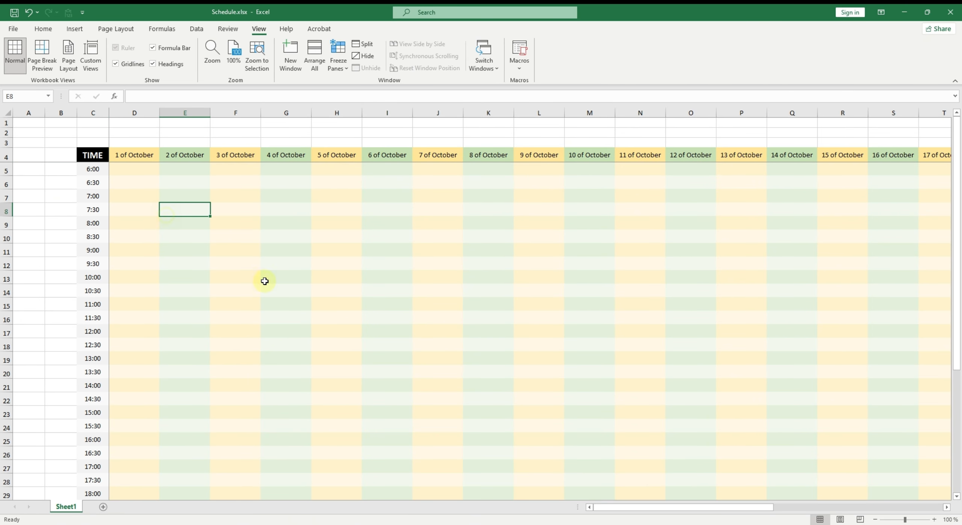
{"action": "left_click_drag", "start_coordinate": [616, 507], "coordinate": [629, 478]}
{"action": "scroll", "coordinate": [468, 368], "scroll_direction": "down", "scroll_amount": 6}
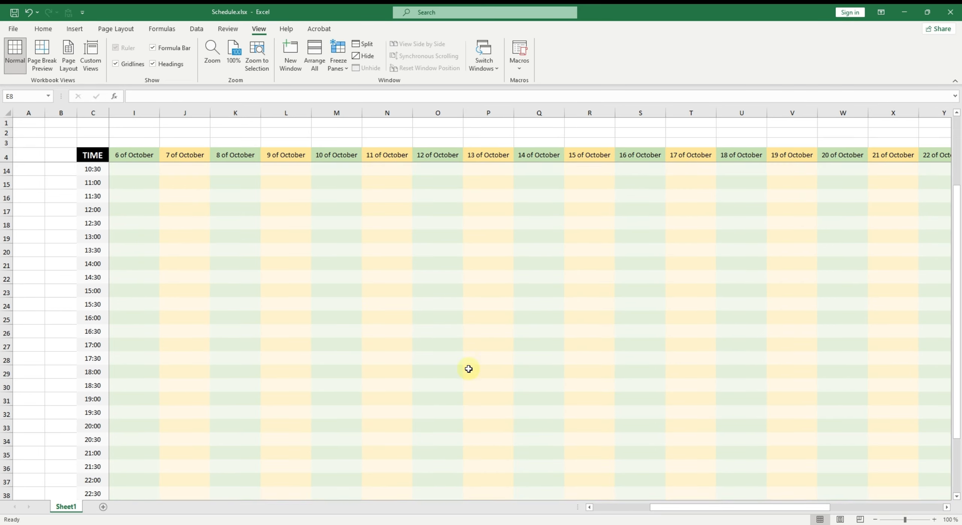
{"action": "left_click_drag", "start_coordinate": [767, 506], "coordinate": [709, 510]}
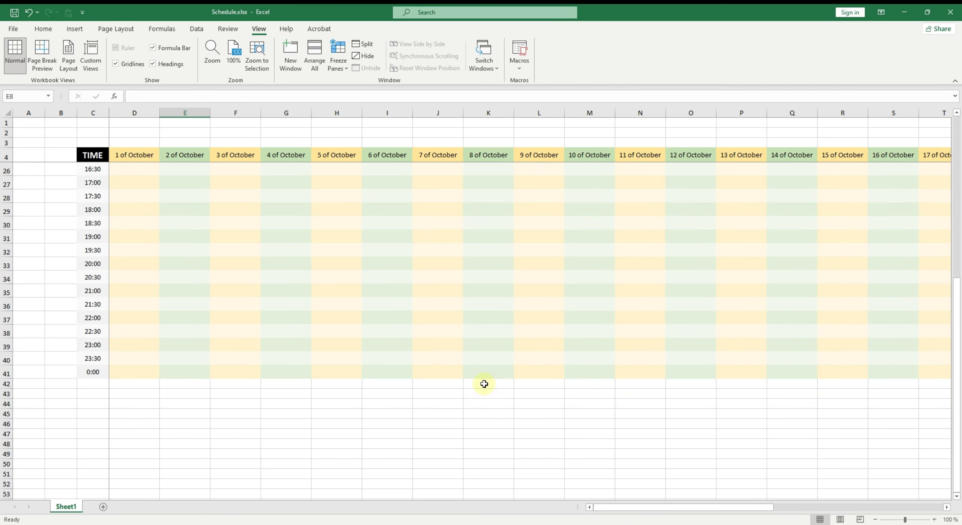
{"action": "scroll", "coordinate": [485, 384], "scroll_direction": "up", "scroll_amount": 4}
{"action": "scroll", "coordinate": [281, 320], "scroll_direction": "up", "scroll_amount": 2}
- Enter Wakeup, Breakfast and Gym in D5:D7 for the 6:00, 6:30 and 7:00 slots on 1 of October
{"action": "left_click", "coordinate": [147, 194]}
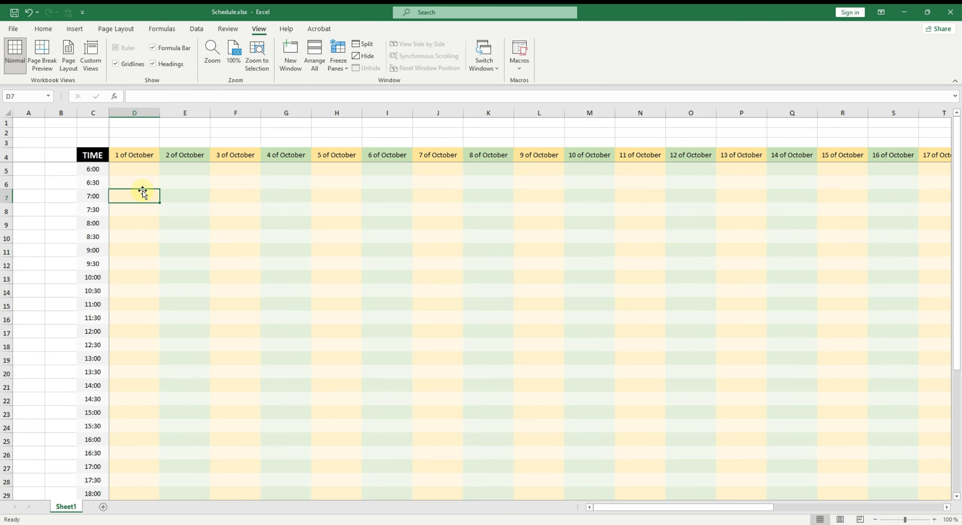
{"action": "left_click", "coordinate": [139, 182]}
{"action": "left_click", "coordinate": [137, 173]}
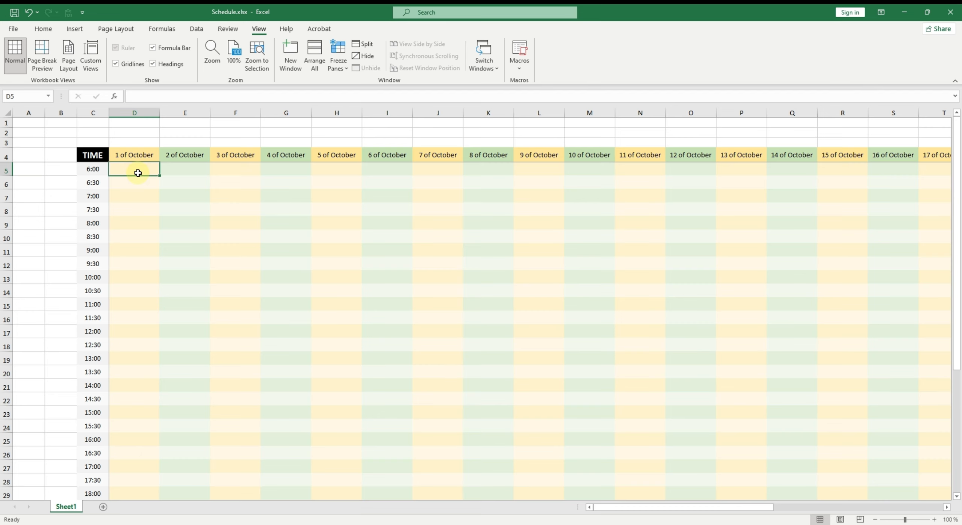
{"action": "type", "text": "Wakeup"}
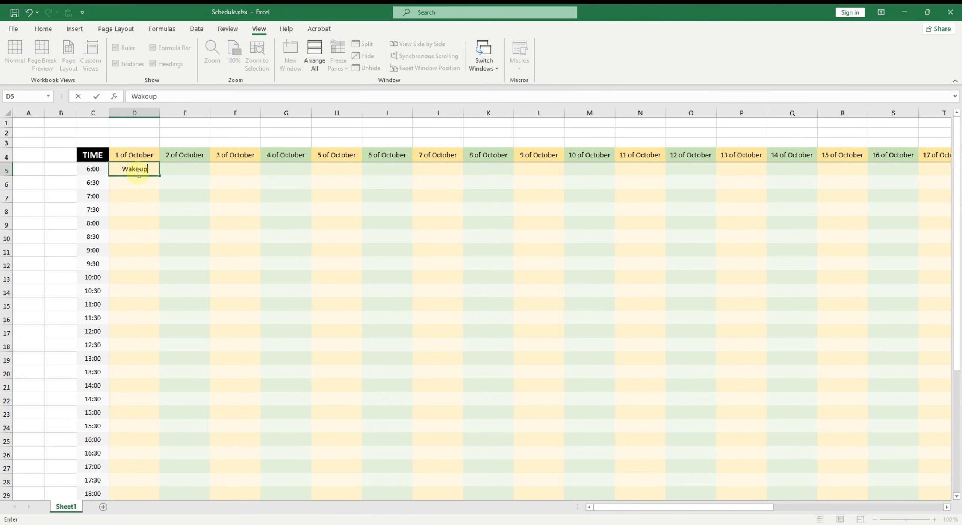
{"action": "key", "text": "Return"}
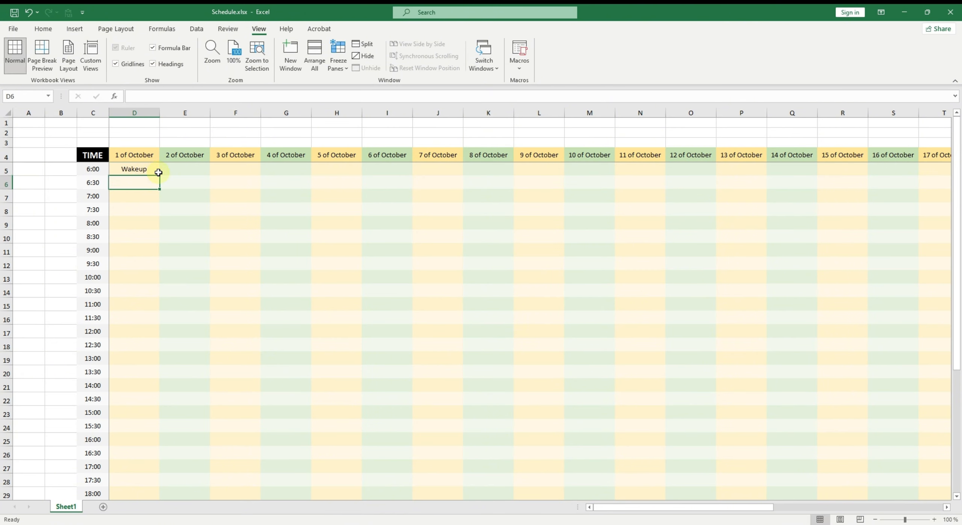
{"action": "type", "text": "Breakfast"}
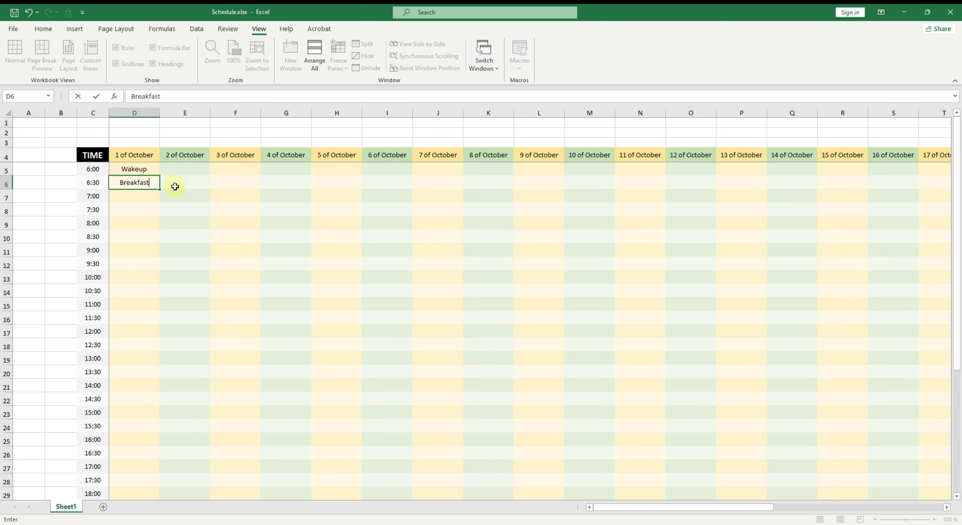
{"action": "key", "text": "Return"}
{"action": "type", "text": "Gym"}
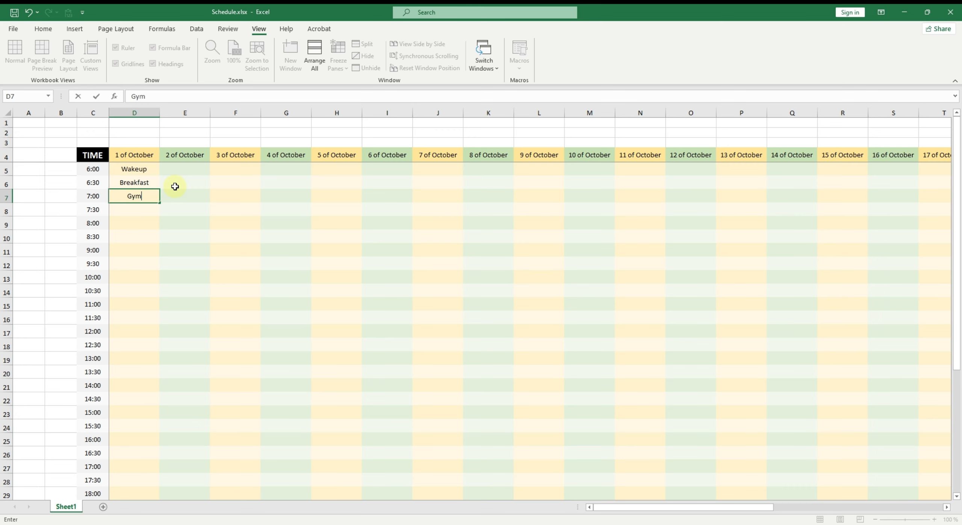
{"action": "key", "text": "Return"}
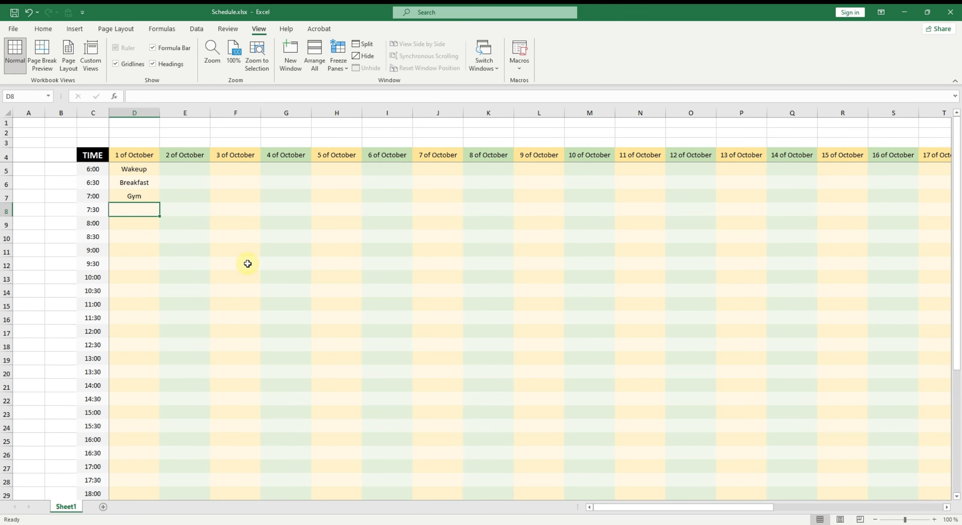
{"action": "scroll", "coordinate": [269, 326], "scroll_direction": "down", "scroll_amount": 1}
{"action": "scroll", "coordinate": [269, 326], "scroll_direction": "up", "scroll_amount": 1}
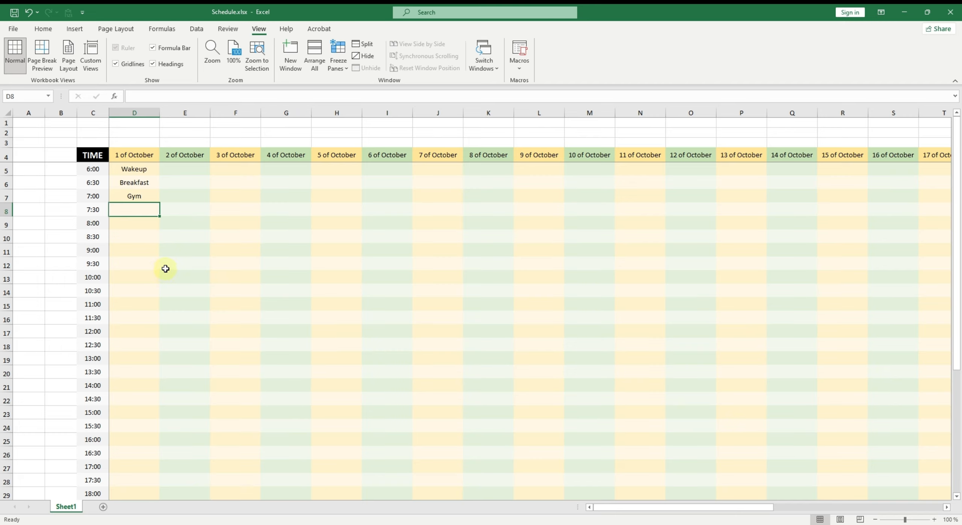
{"action": "left_click", "coordinate": [198, 271]}
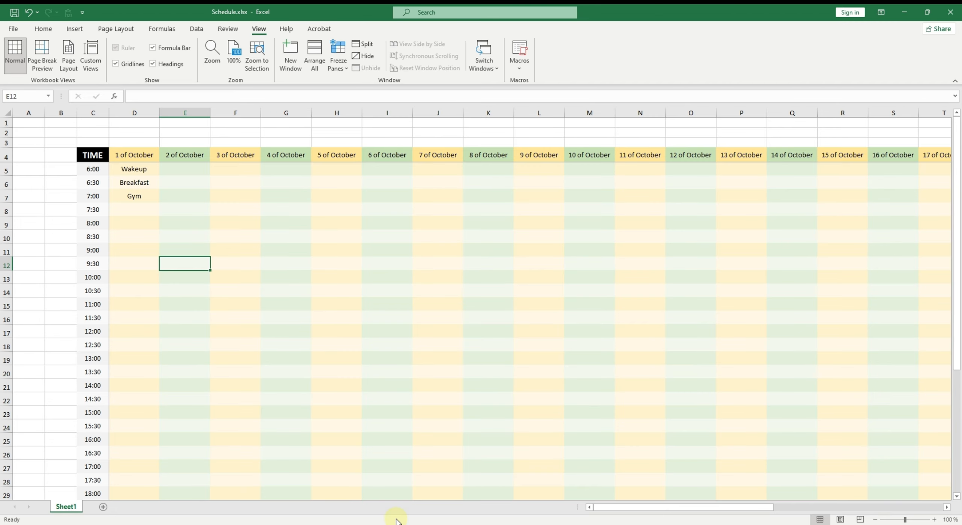
{"action": "key", "text": "F10"}
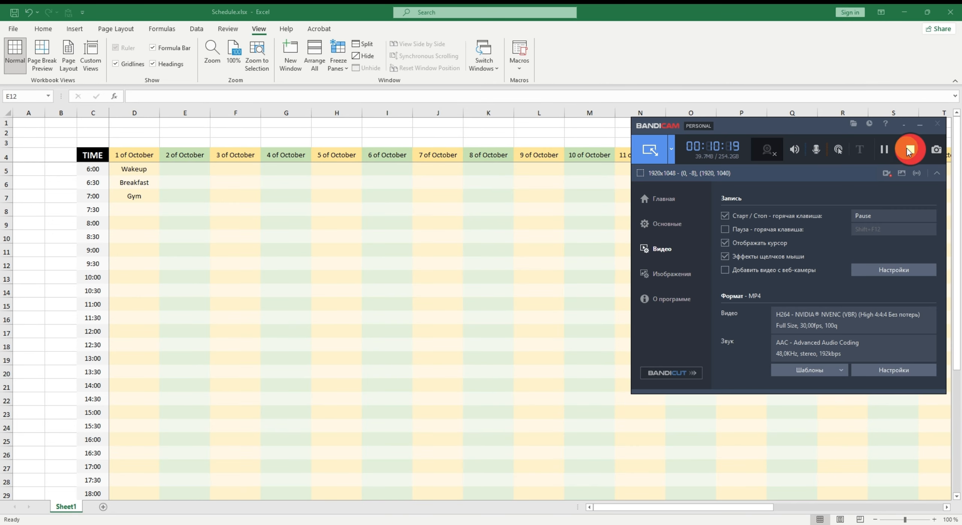